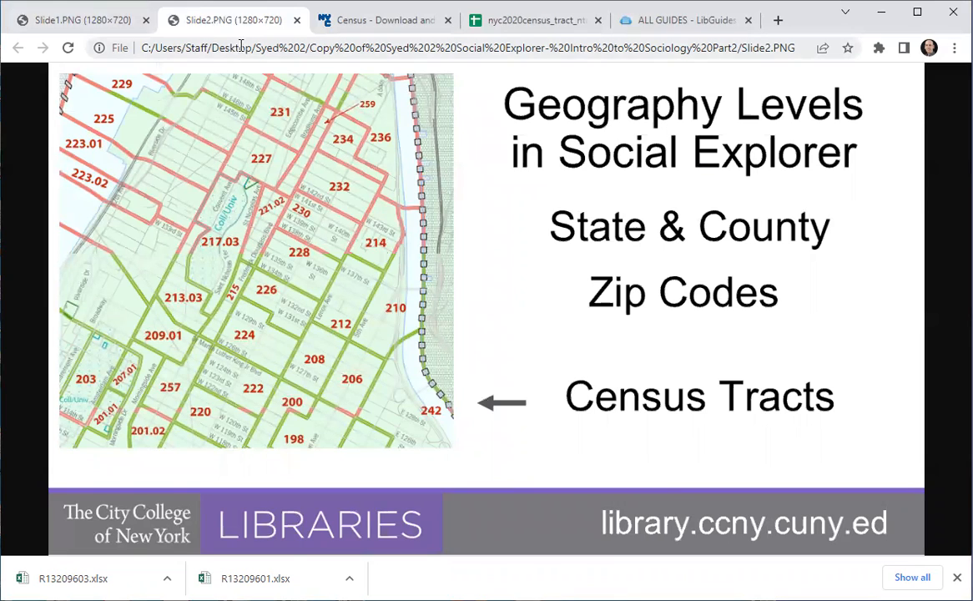
Review the Neighborhood Tabulation Areas section and its tract equivalency files on the NYC Planning census download page
click(346, 25)
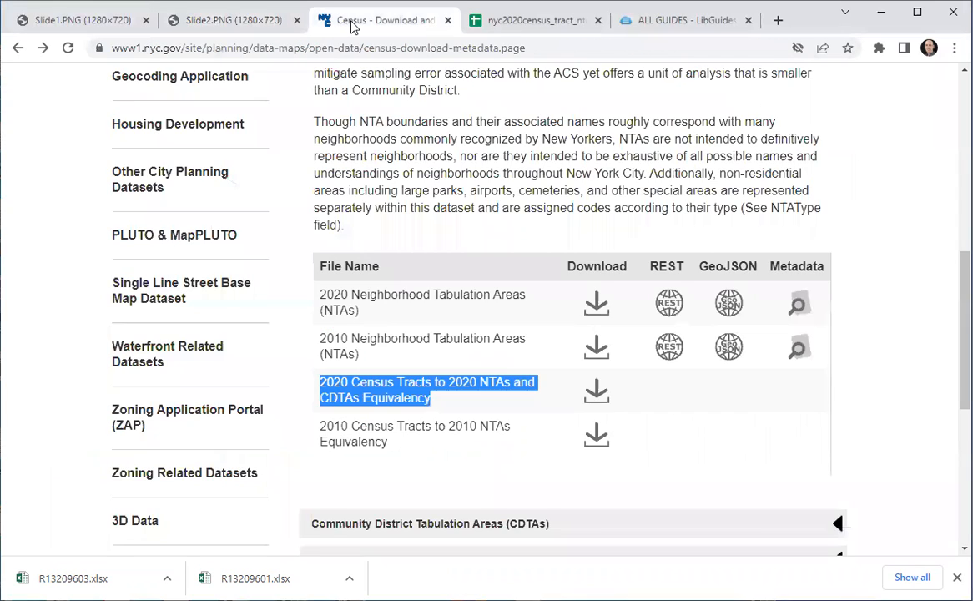
scroll(434, 367, up, 2)
scroll(455, 362, up, 4)
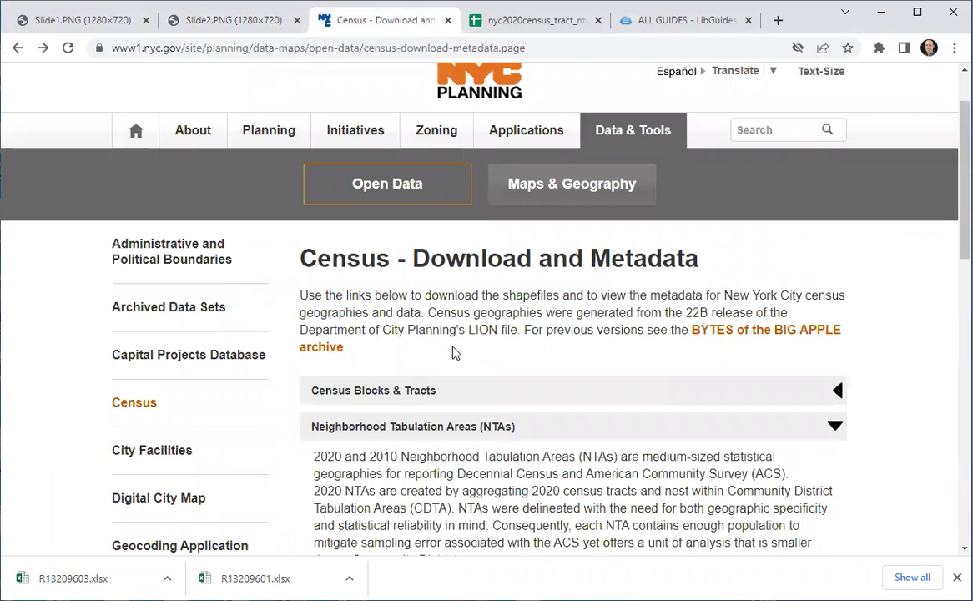
scroll(455, 353, down, 3)
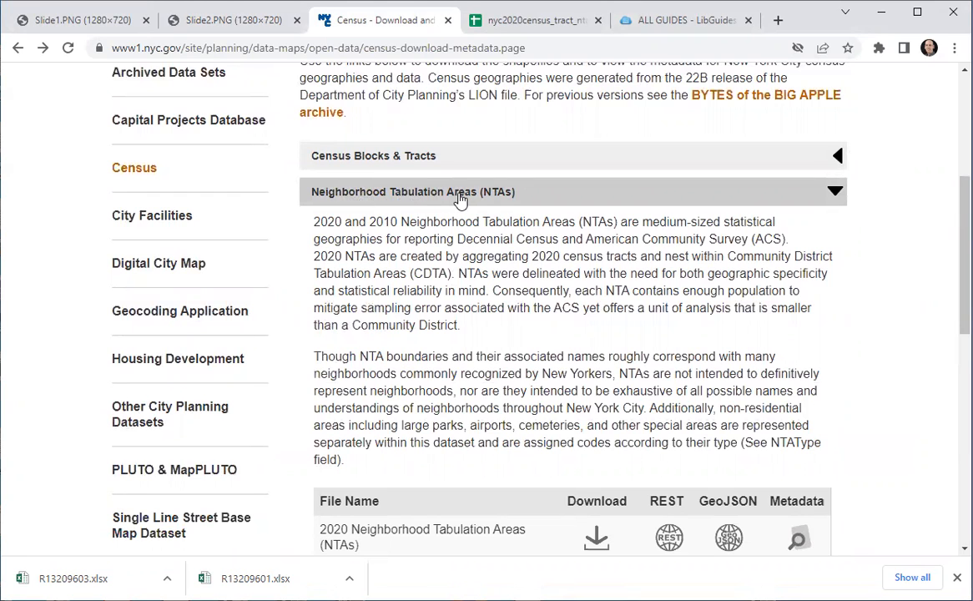
scroll(471, 259, down, 2)
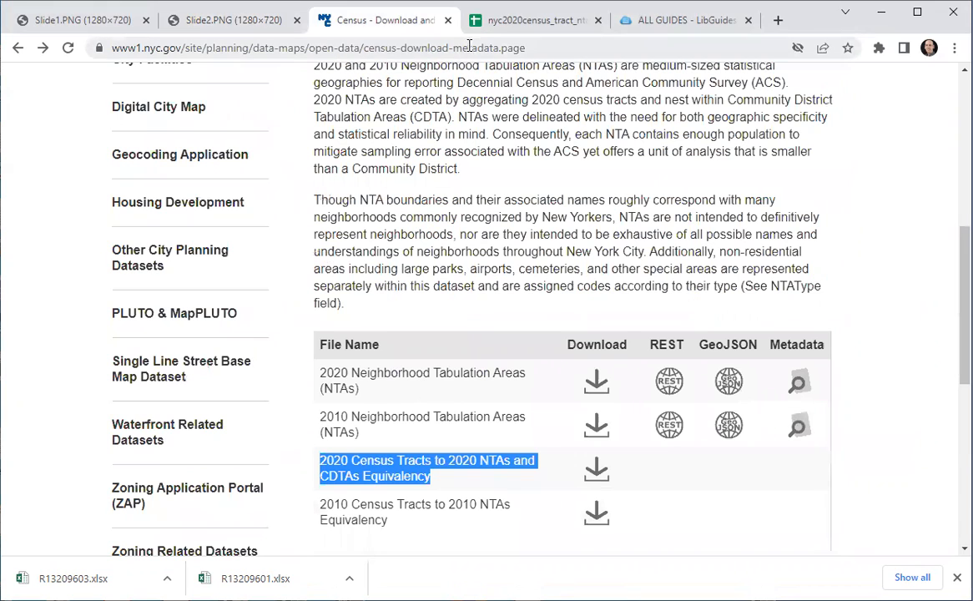
In the nyc2020census_tract_nta_cdta_relationships spreadsheet, select the Morningside Heights-Hamilton Heights tract labels 197.01 through 201.01
click(526, 20)
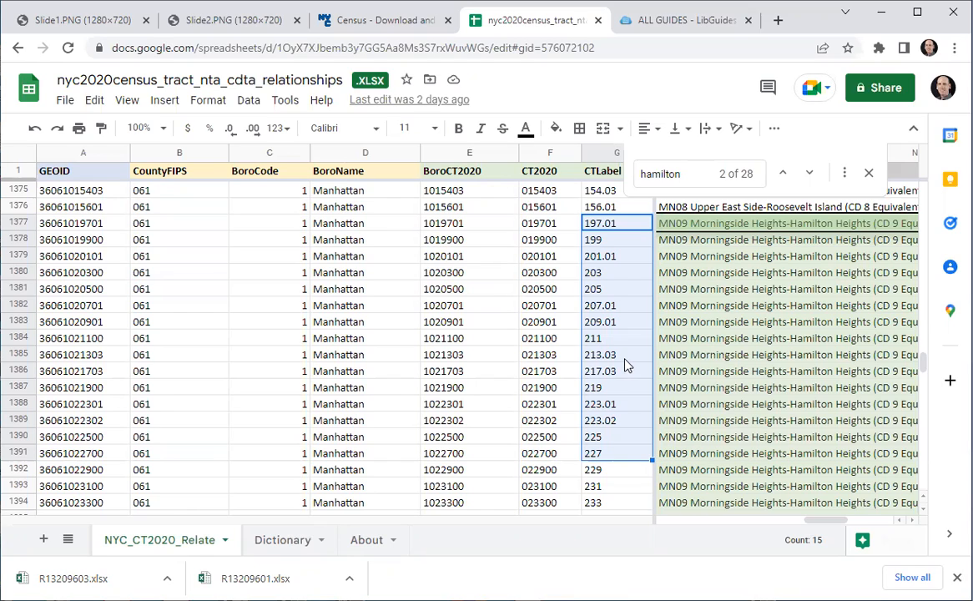
click(613, 225)
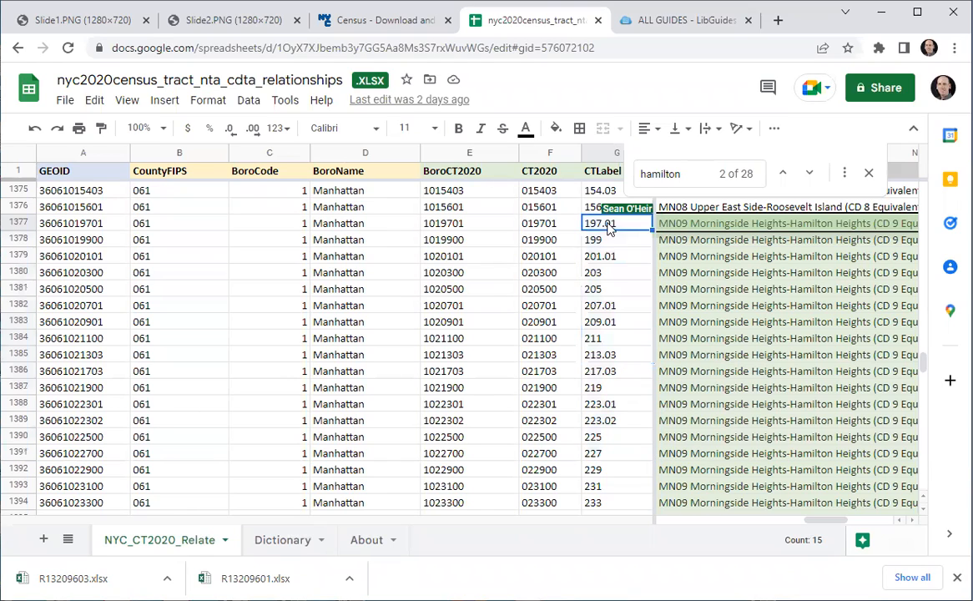
shift+click(610, 264)
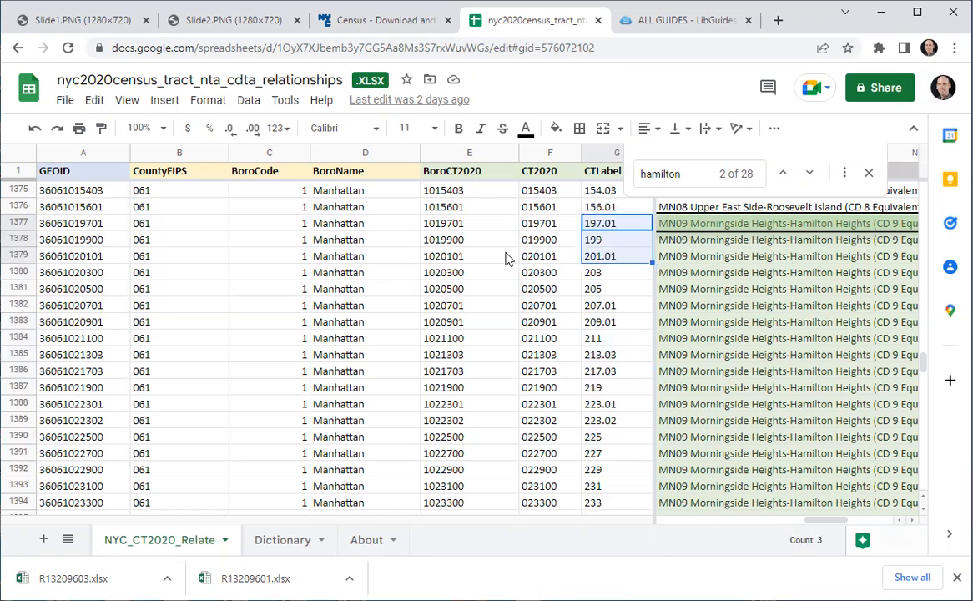
Open the CCNY Libraries A-Z database list and show the databases starting with S
click(672, 23)
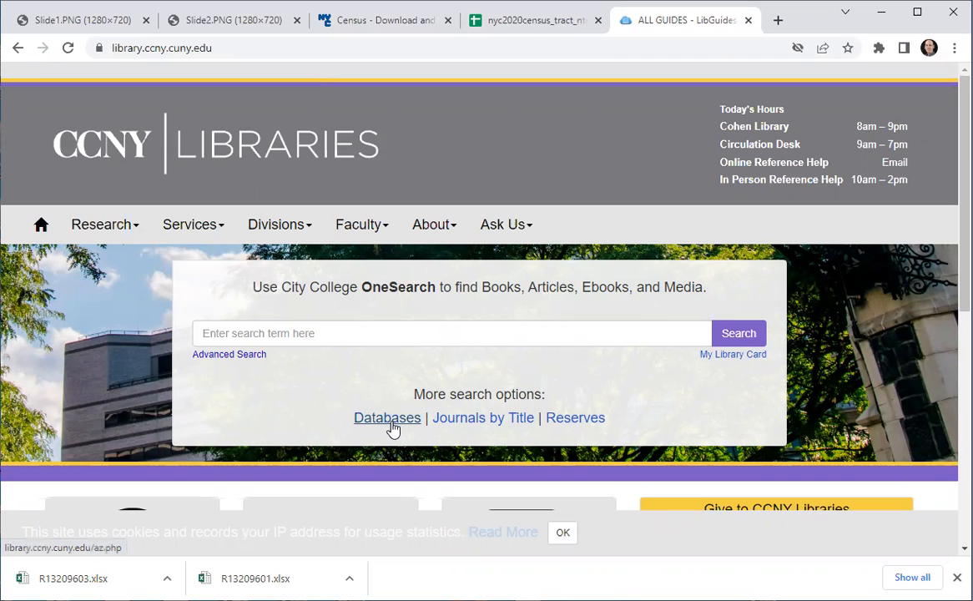
click(394, 428)
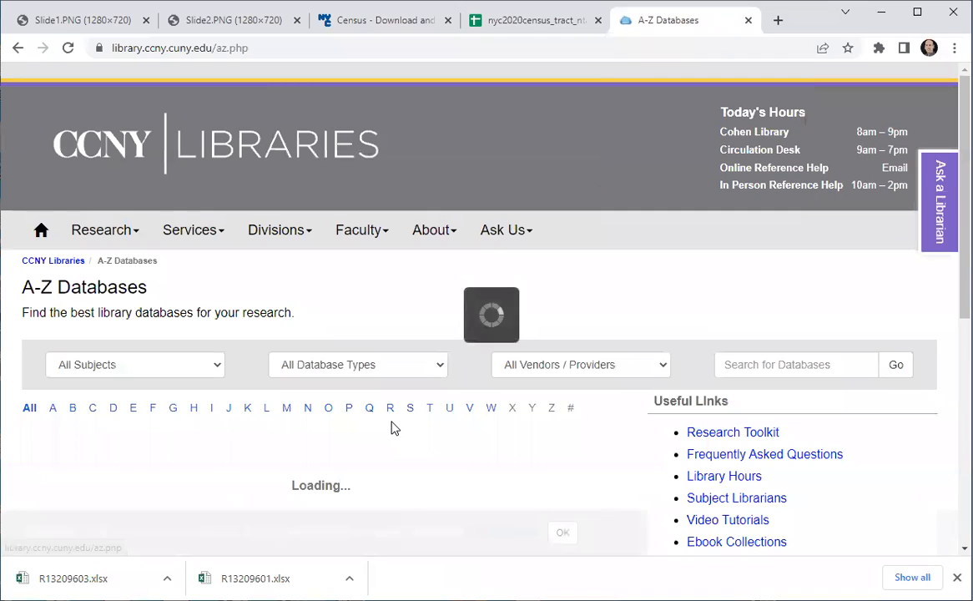
click(410, 408)
Find Social Explorer among the S databases and open it
scroll(410, 417, down, 2)
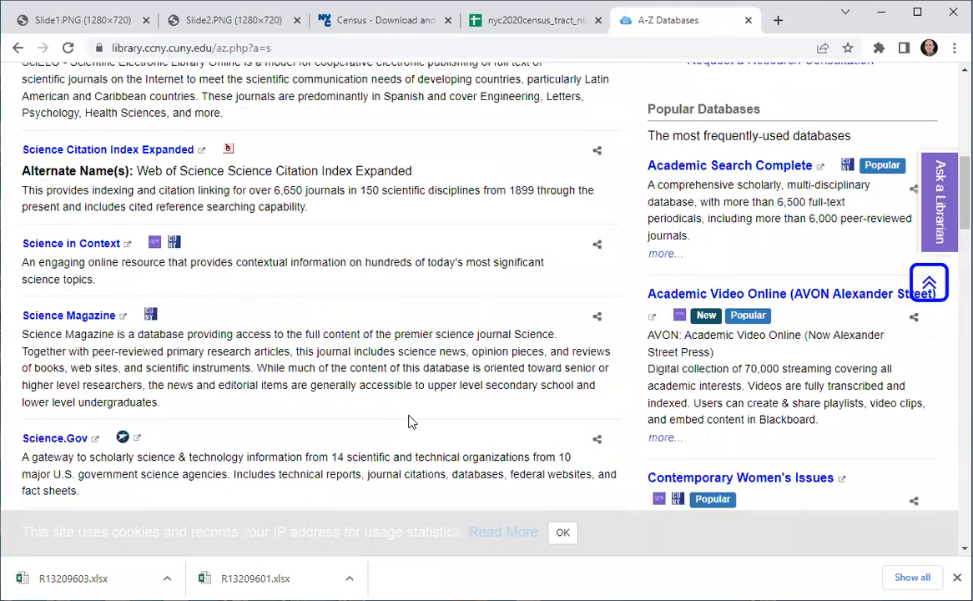
scroll(410, 421, down, 7)
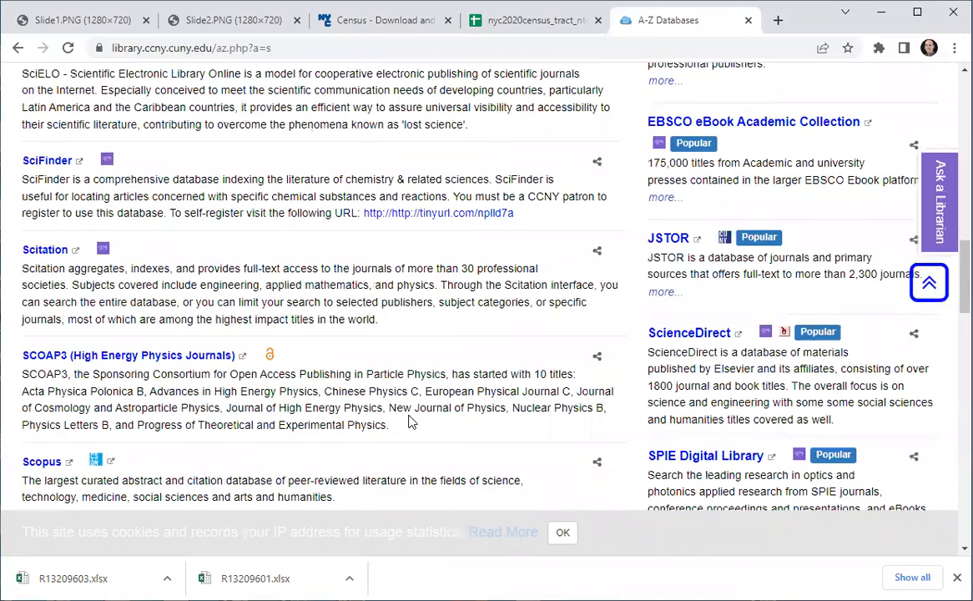
scroll(410, 422, down, 4)
scroll(409, 422, down, 3)
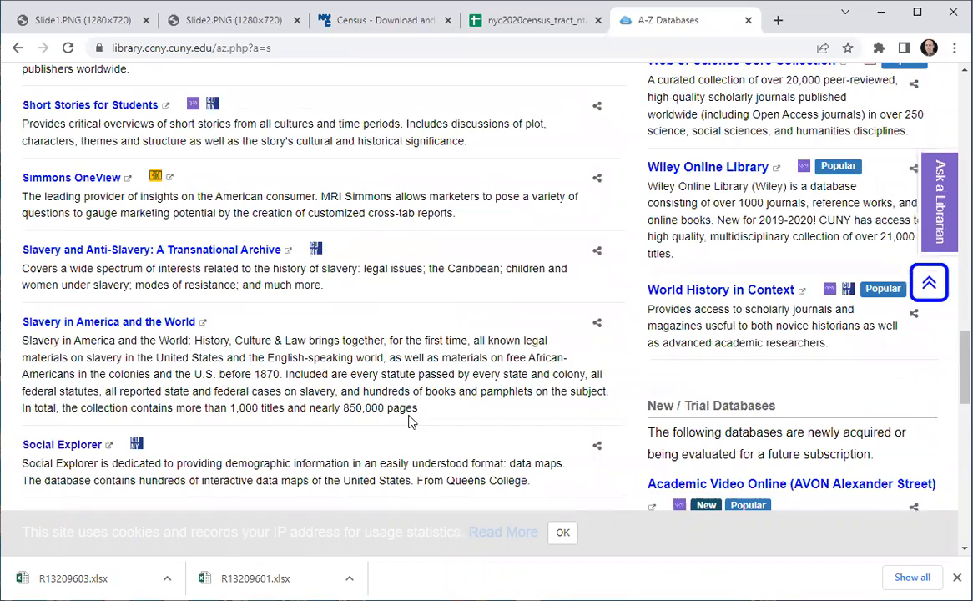
scroll(410, 421, down, 2)
scroll(409, 422, down, 2)
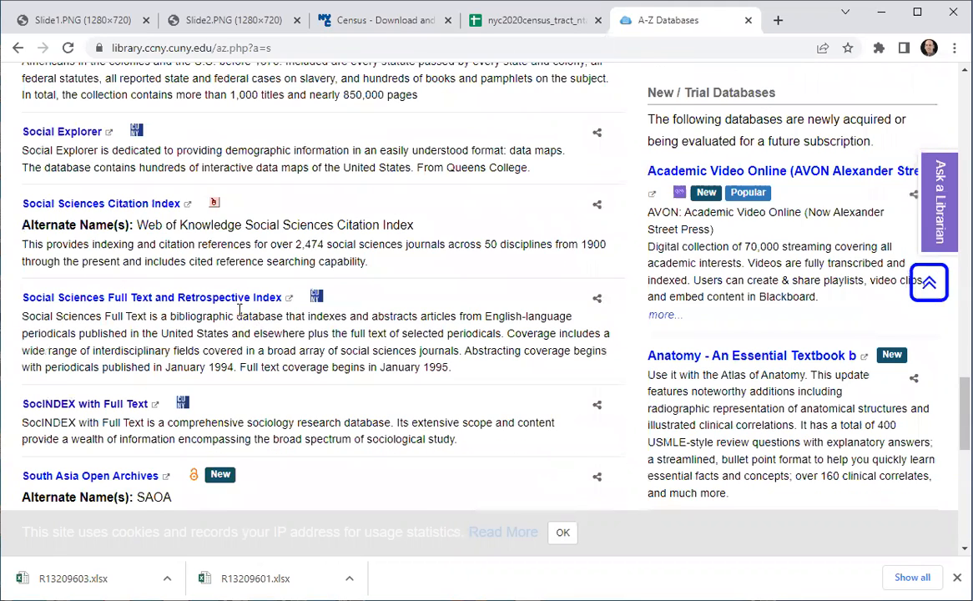
click(70, 136)
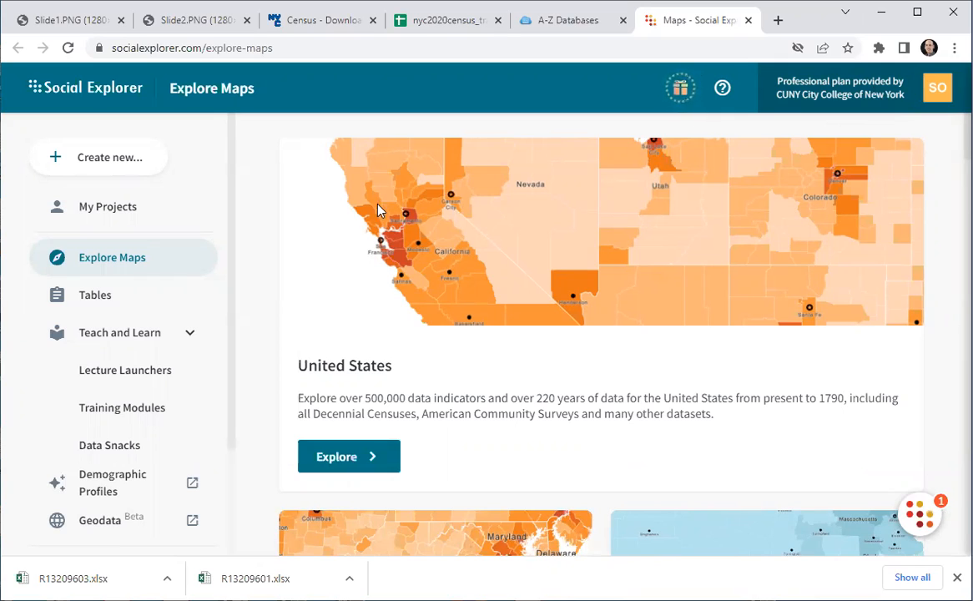
Begin a table report from the American Community Survey (ACS) 2016–2020 (5-Year Estimates)
click(95, 296)
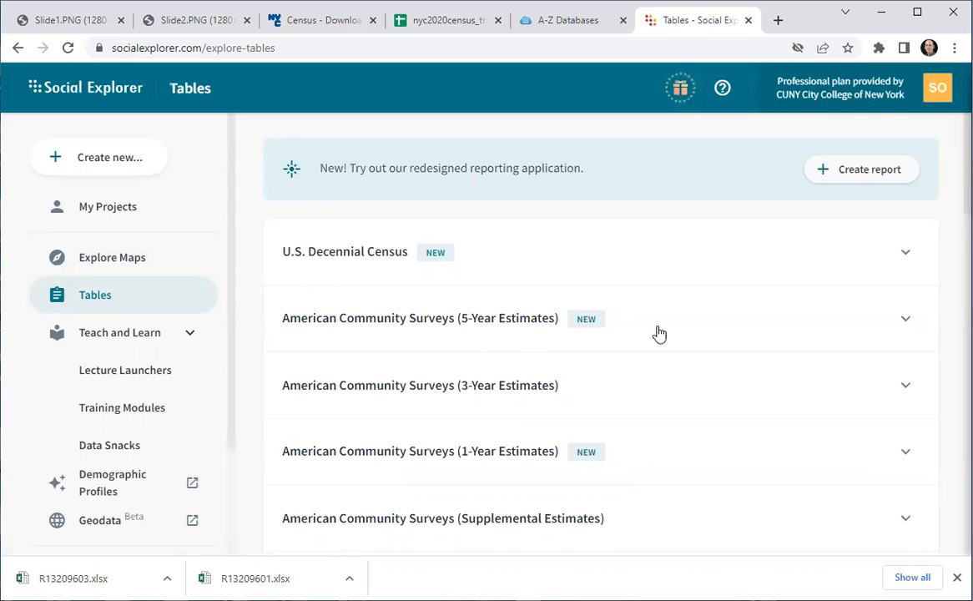
click(906, 324)
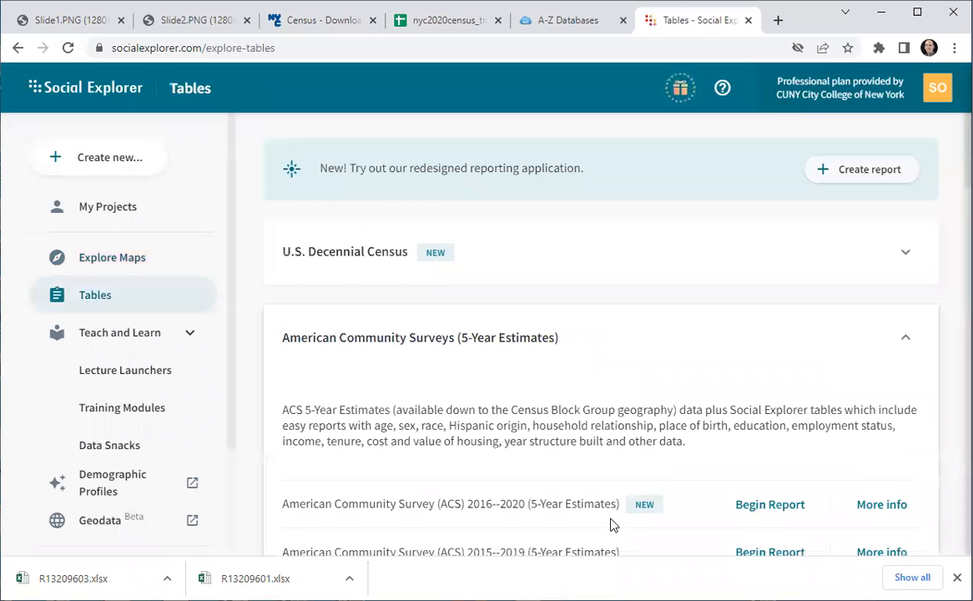
click(769, 505)
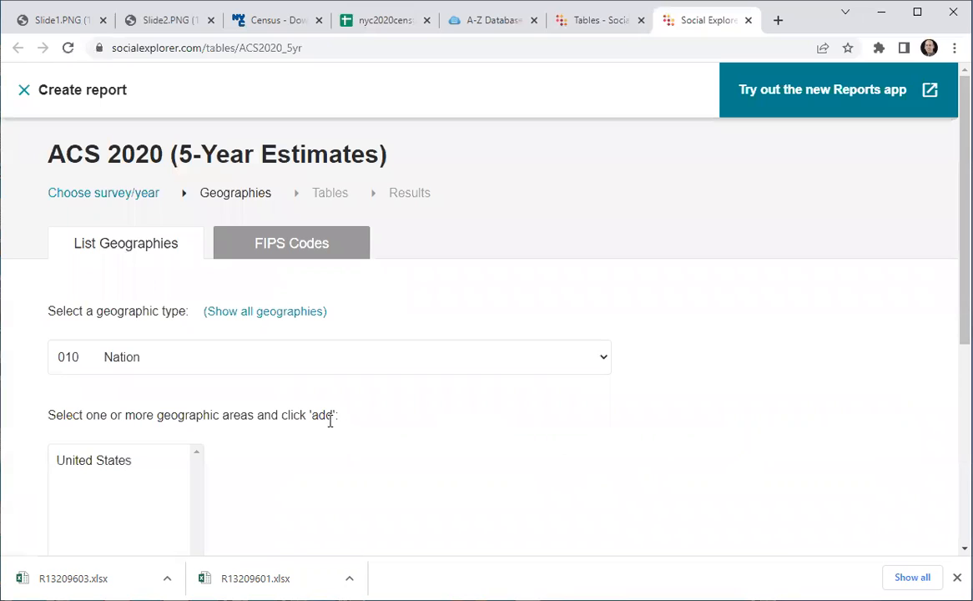
Set the report's geographic type to 140 Census Tract and the state to New York
click(602, 359)
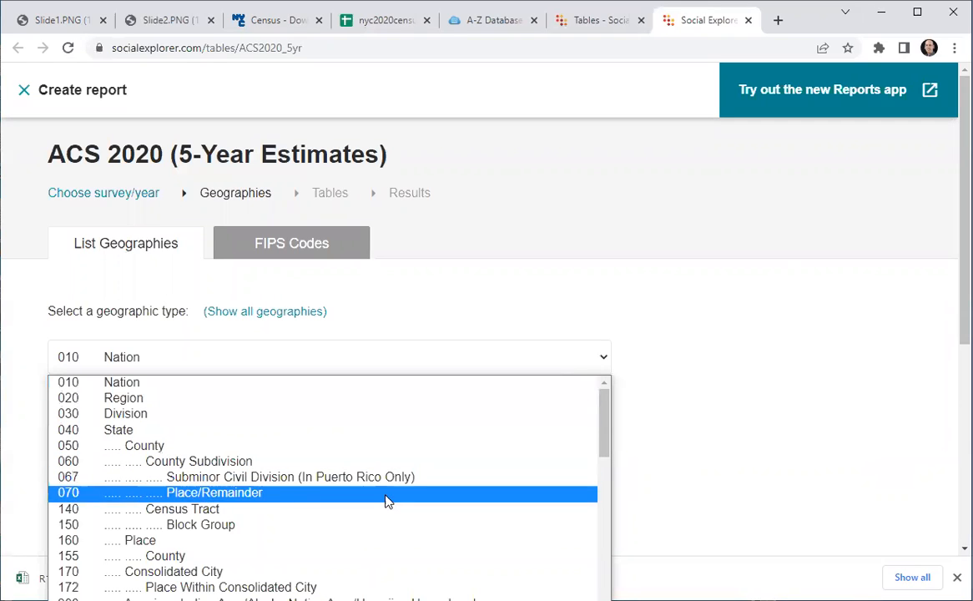
click(363, 512)
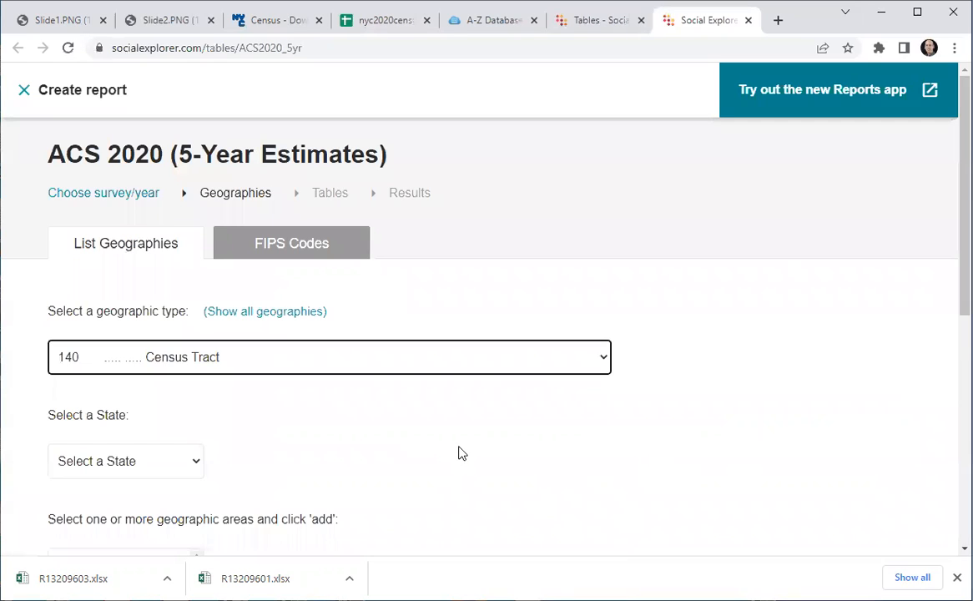
scroll(458, 451, down, 2)
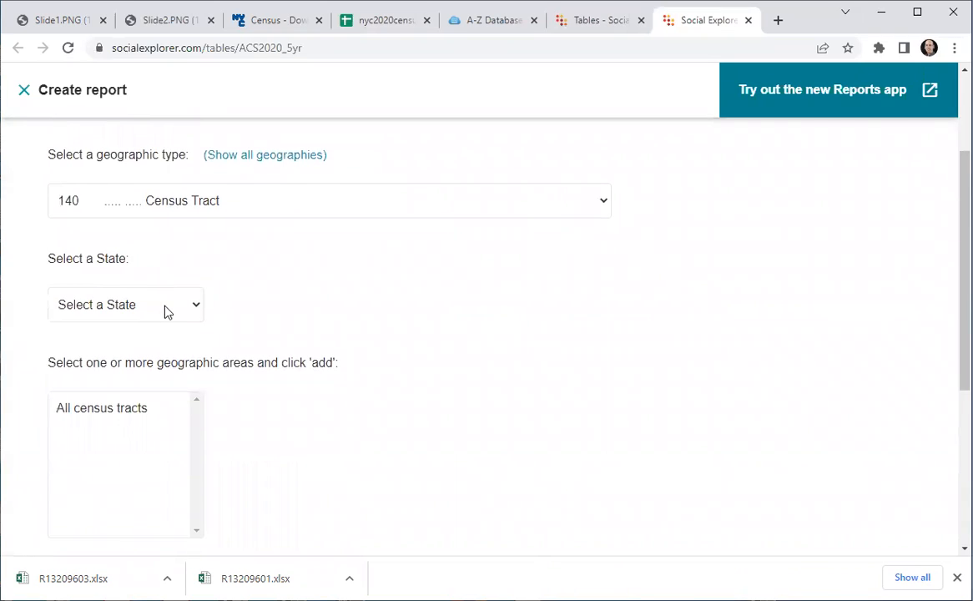
click(194, 307)
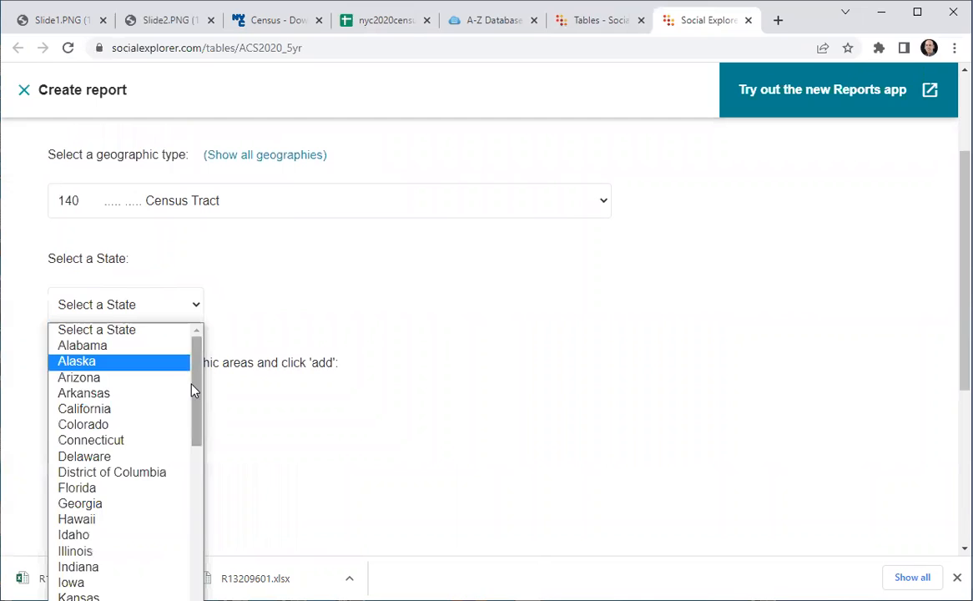
scroll(179, 468, down, 5)
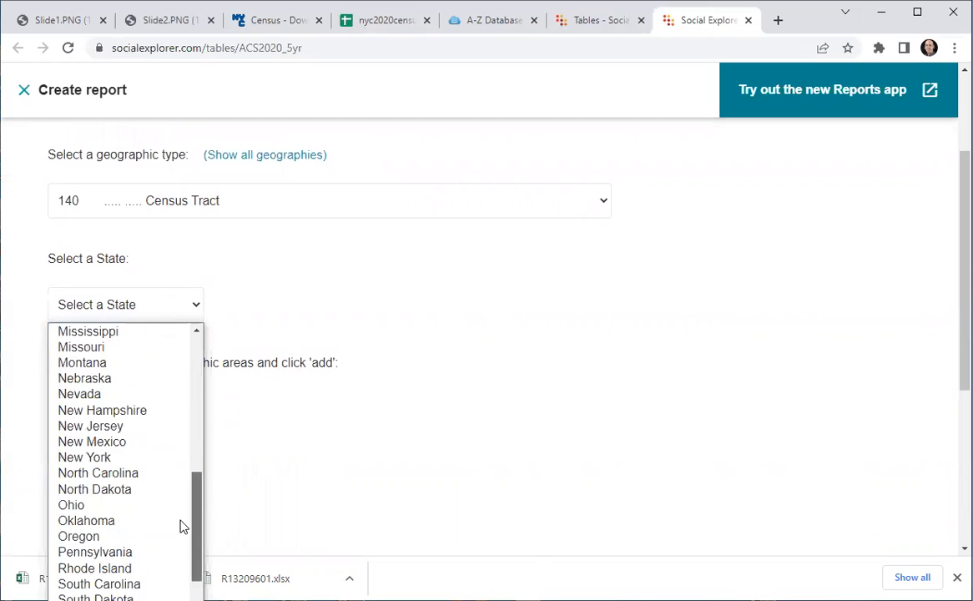
click(106, 455)
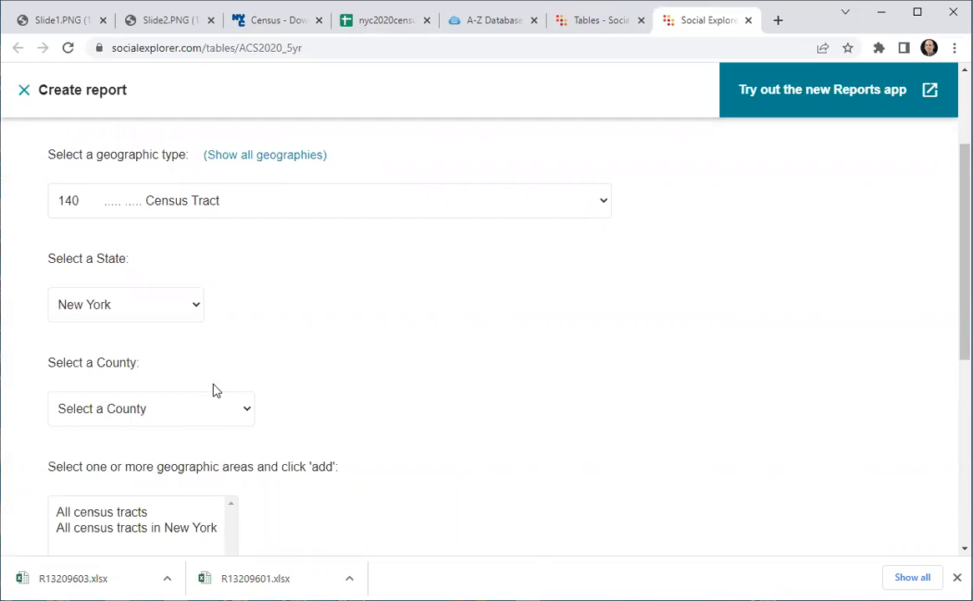
Set the county to New York County, New York
click(250, 410)
drag(249, 167, 243, 266)
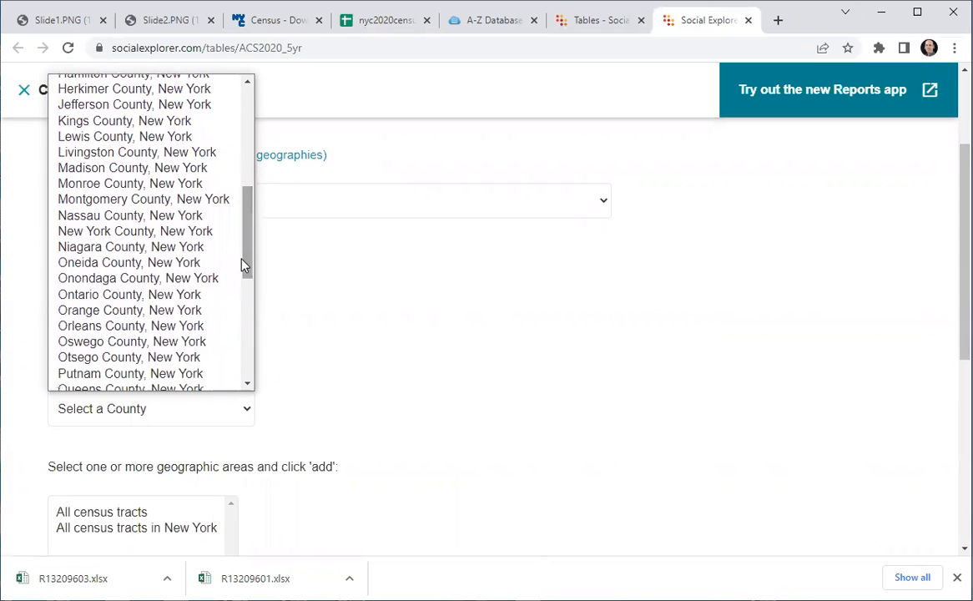
click(196, 232)
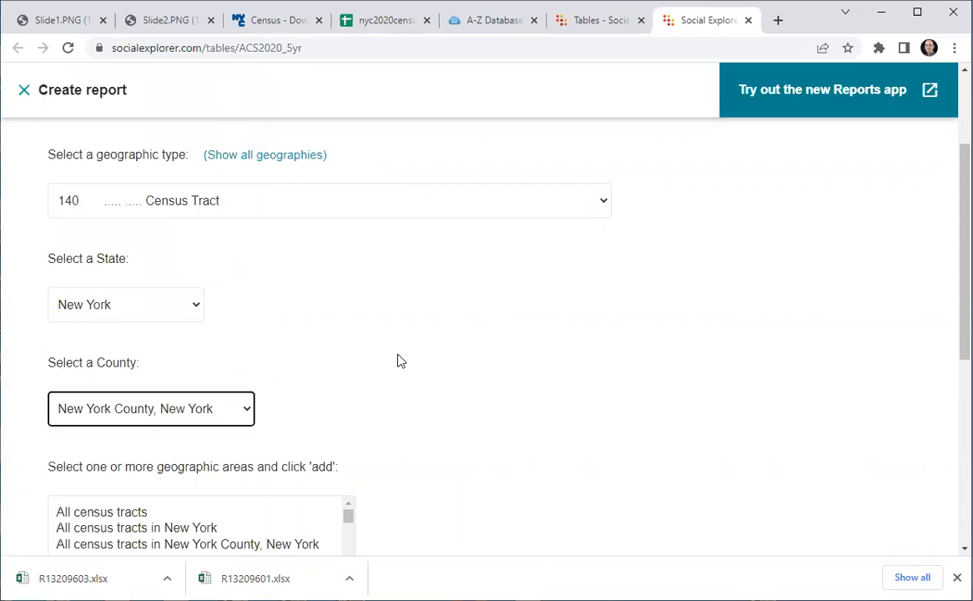
Add Census Tract 197.01 to the report's geography selections
scroll(397, 361, down, 4)
scroll(397, 361, up, 1)
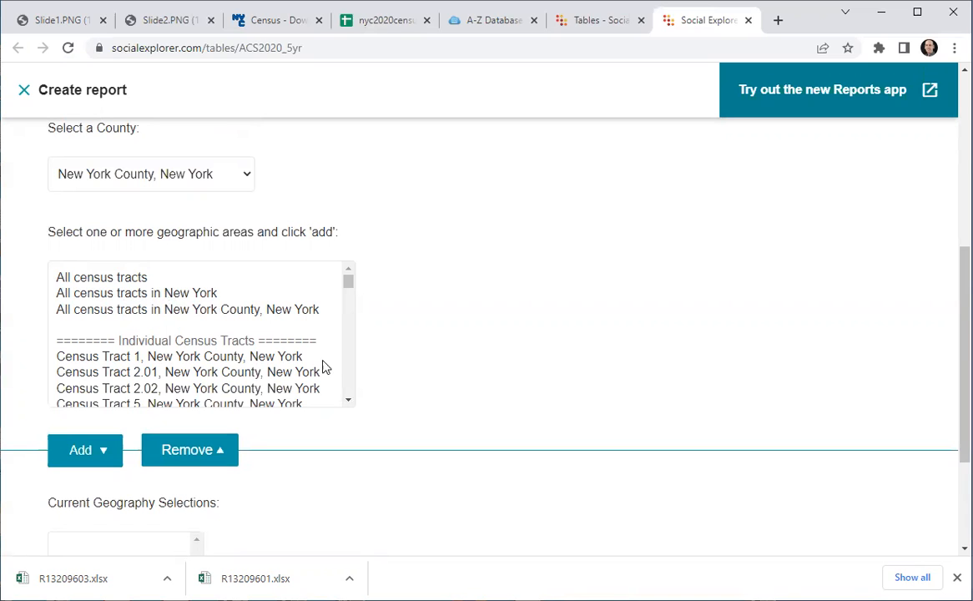
drag(349, 289, 337, 362)
scroll(371, 343, up, 1)
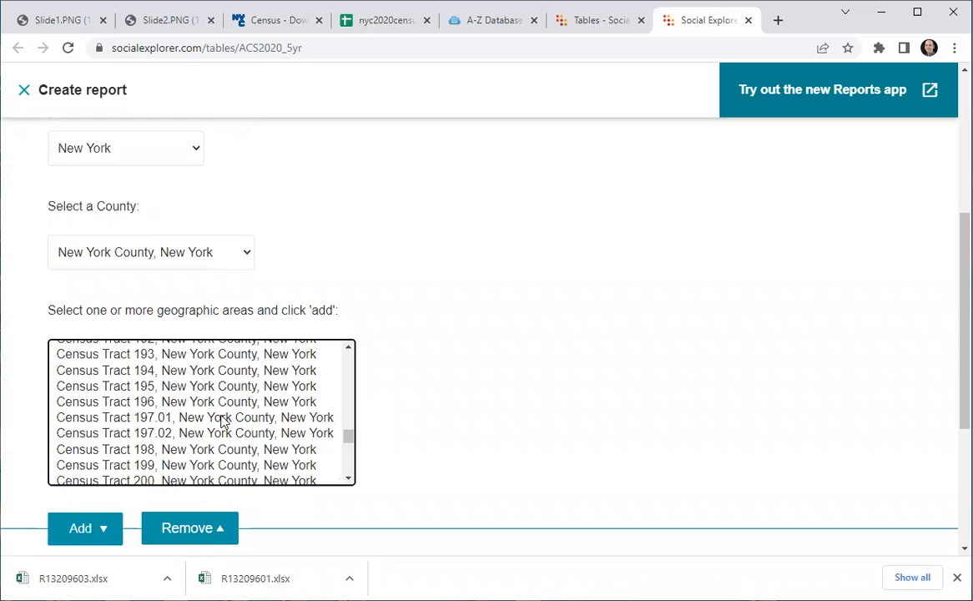
click(250, 419)
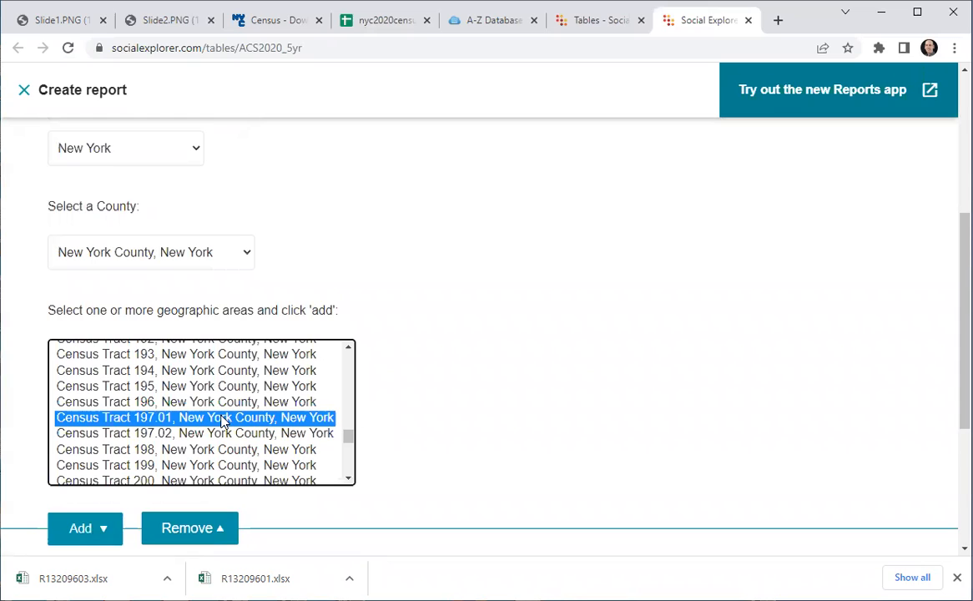
click(90, 533)
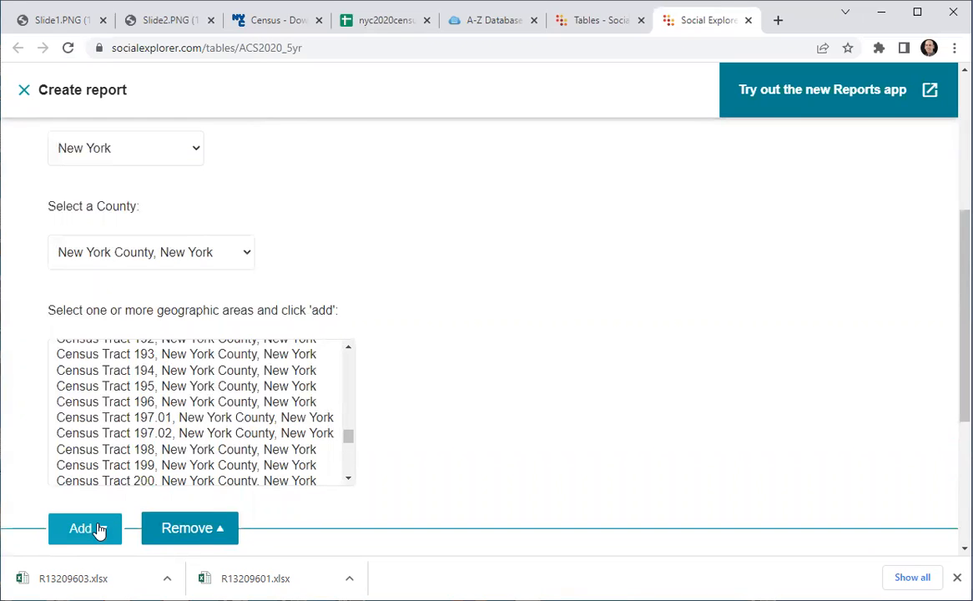
Add Census Tracts 199 and 201.01 to the report's geography selections
click(139, 465)
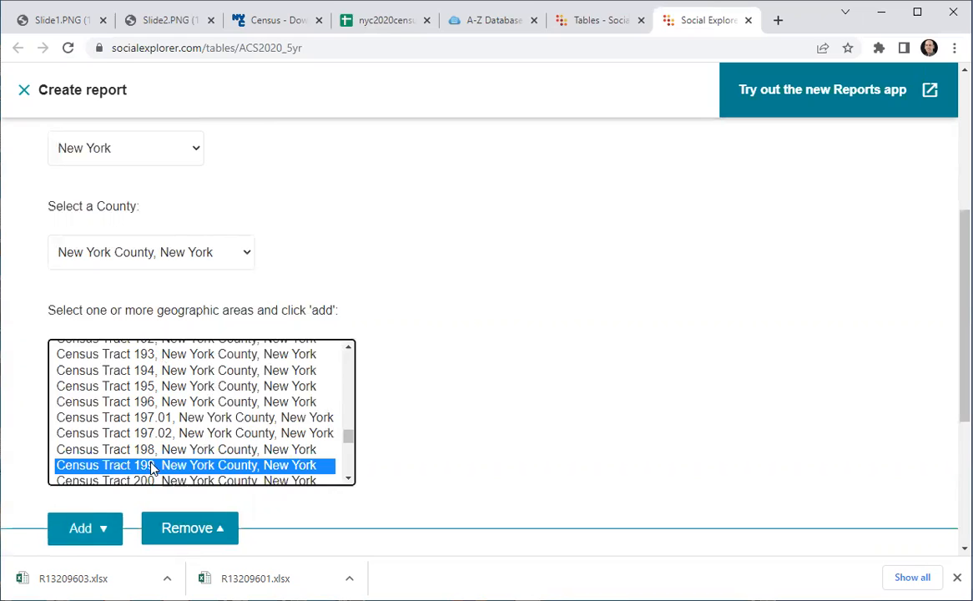
click(92, 530)
scroll(110, 405, down, 1)
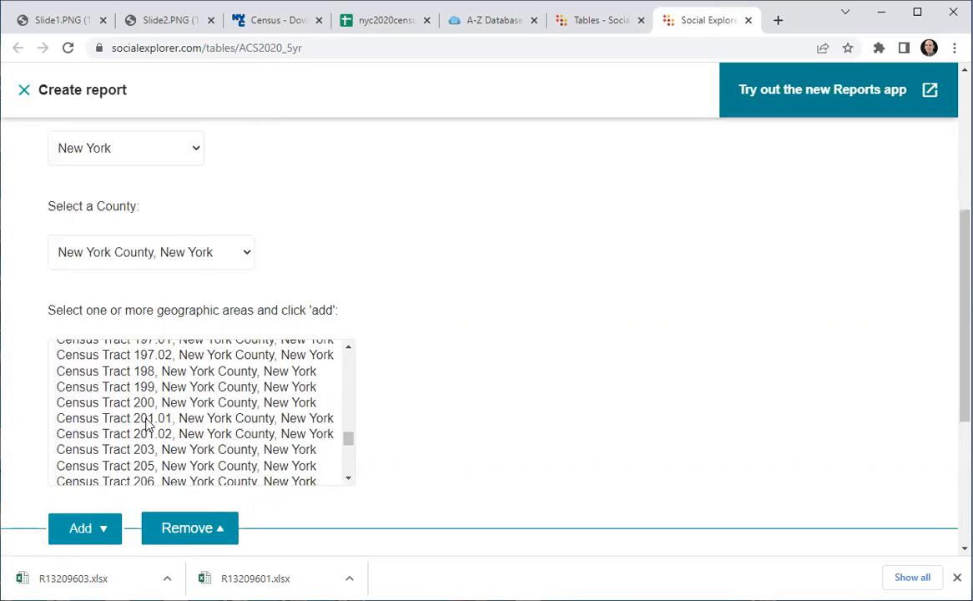
click(94, 420)
click(92, 529)
Proceed to table selection with the chosen tracts and view the list of available ACS 2020 tables
scroll(456, 417, down, 3)
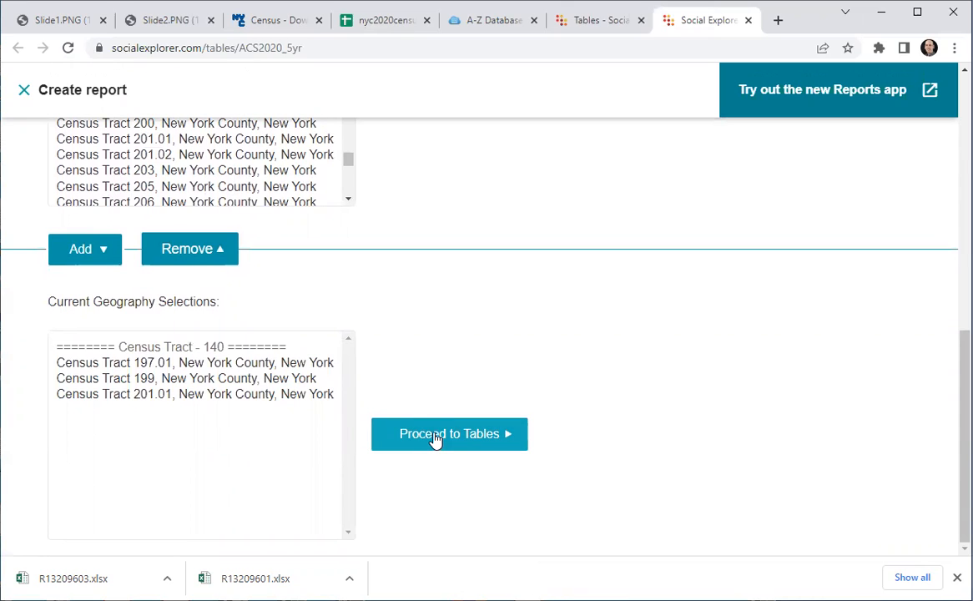
click(434, 439)
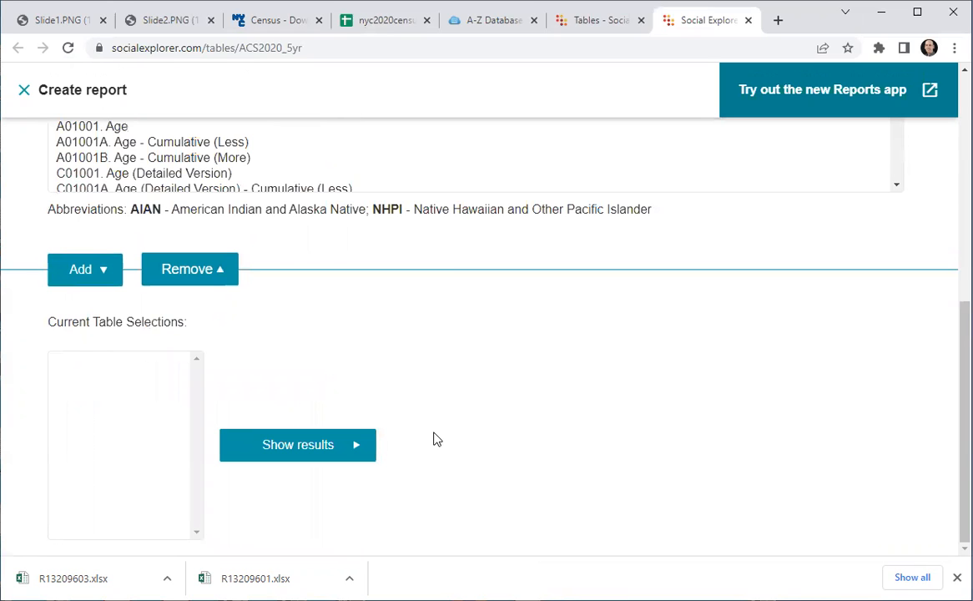
scroll(435, 440, up, 5)
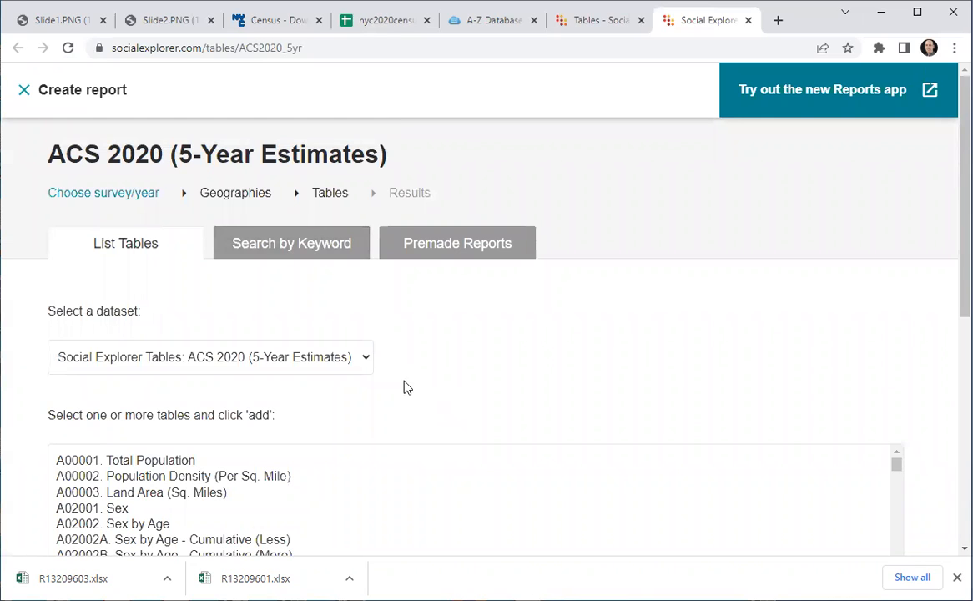
scroll(216, 451, down, 1)
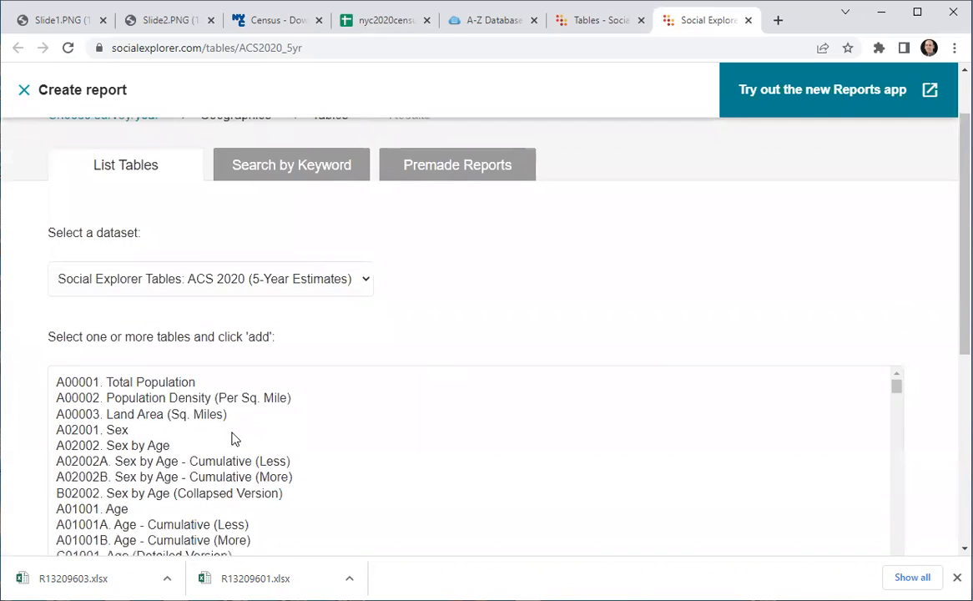
Switch the table dataset to American Community Survey 2020
scroll(234, 439, up, 1)
scroll(234, 439, down, 1)
click(361, 284)
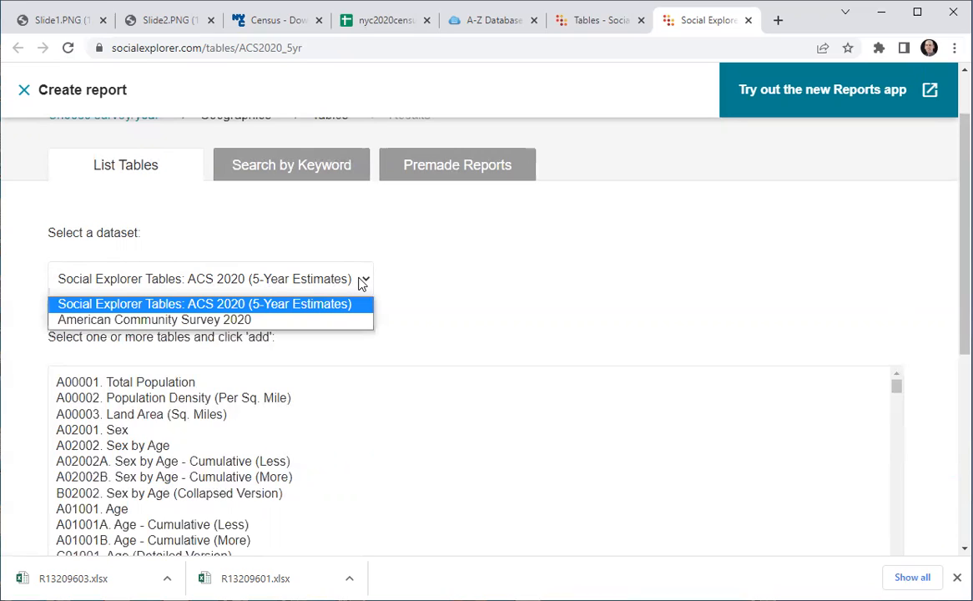
click(250, 322)
Add table B08134, Means Of Transportation To Work By Travel Time To Work, to the report's table selections
scroll(341, 427, down, 1)
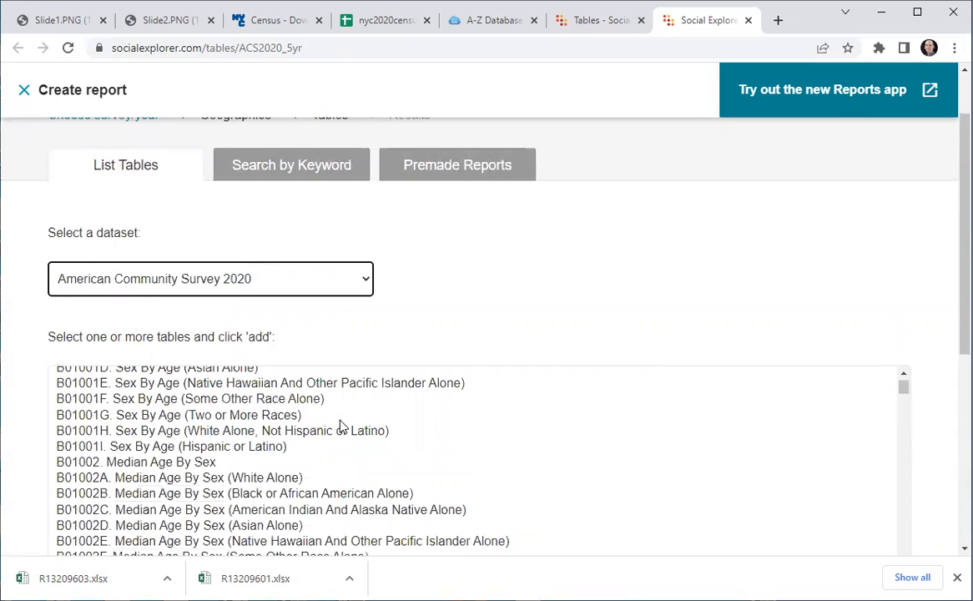
scroll(340, 426, down, 3)
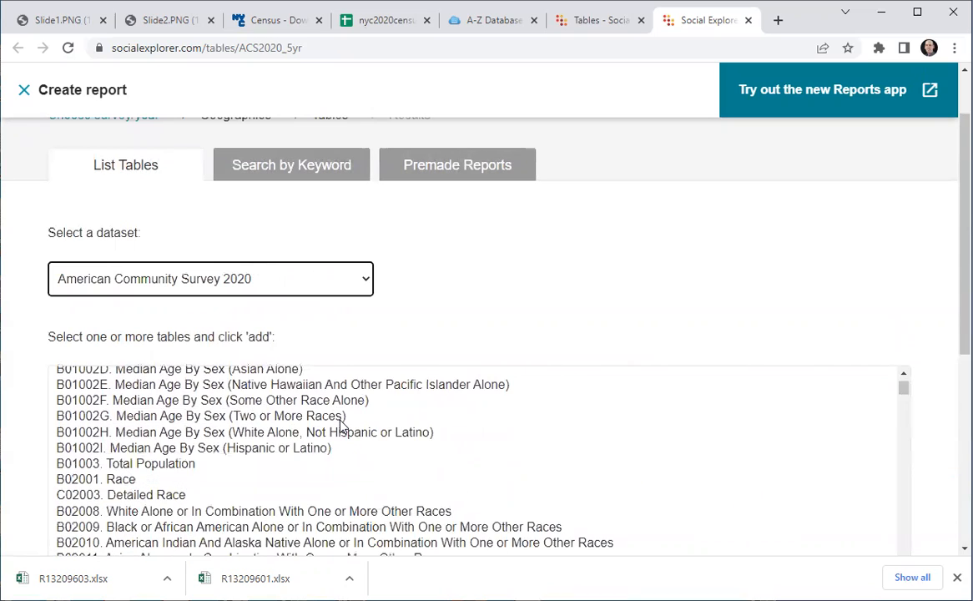
scroll(340, 426, down, 1)
scroll(340, 427, down, 3)
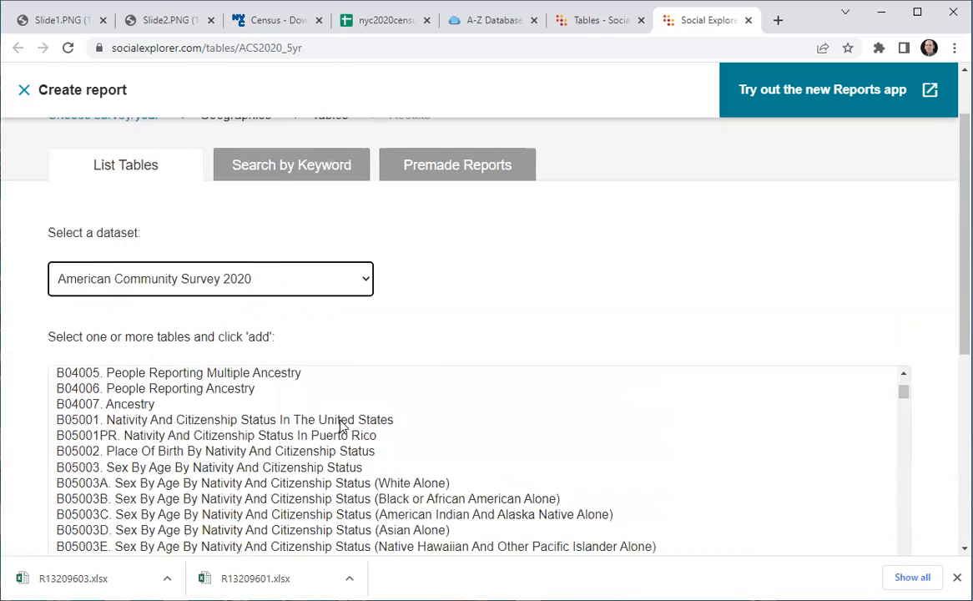
scroll(341, 426, down, 2)
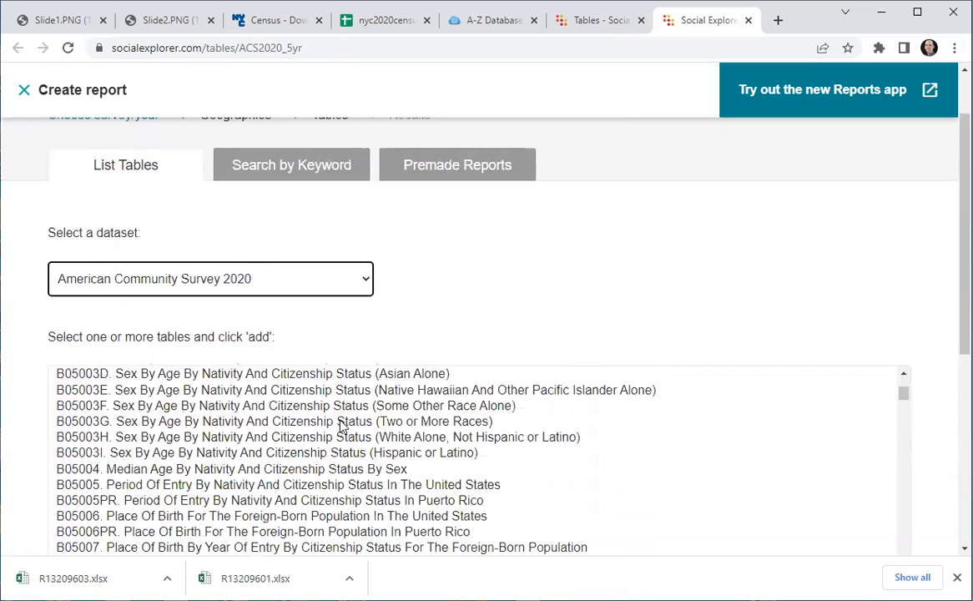
scroll(341, 426, down, 1)
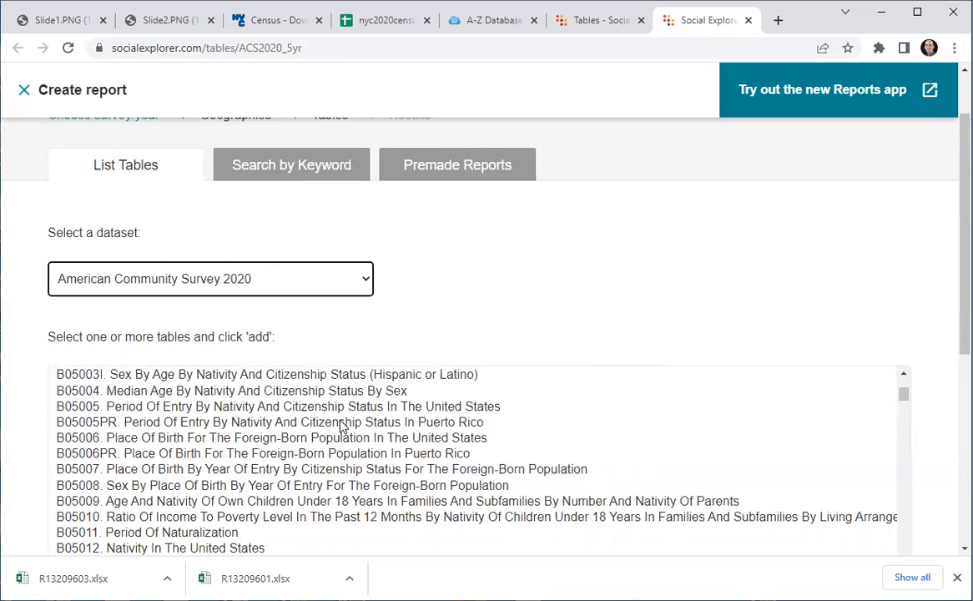
scroll(340, 427, down, 2)
scroll(342, 426, down, 1)
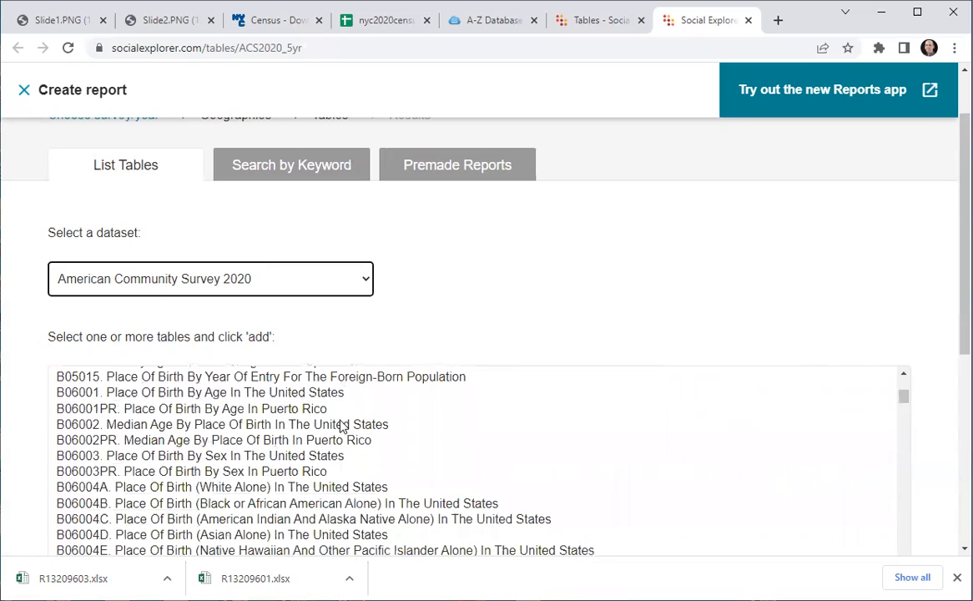
scroll(340, 427, down, 3)
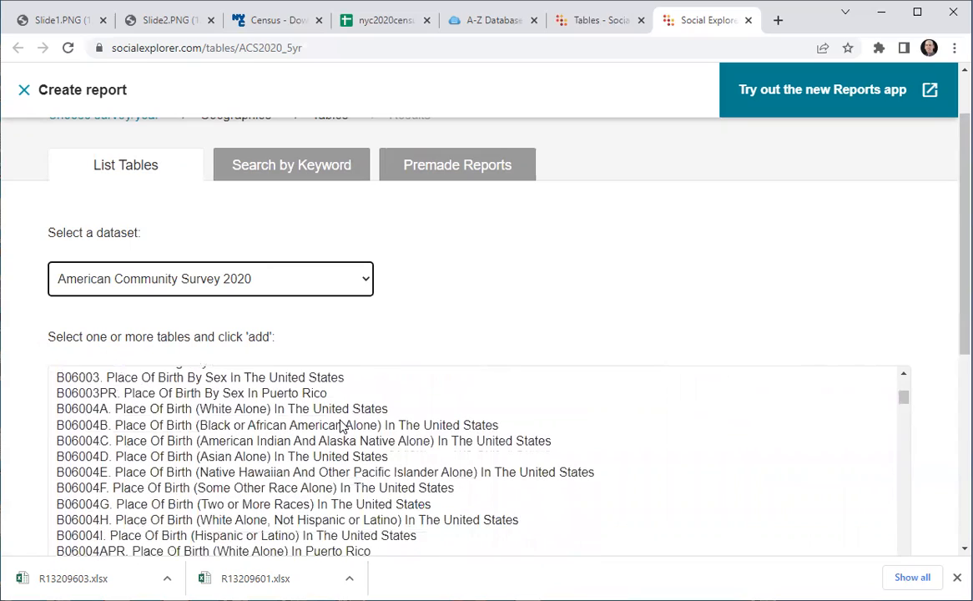
scroll(341, 426, down, 3)
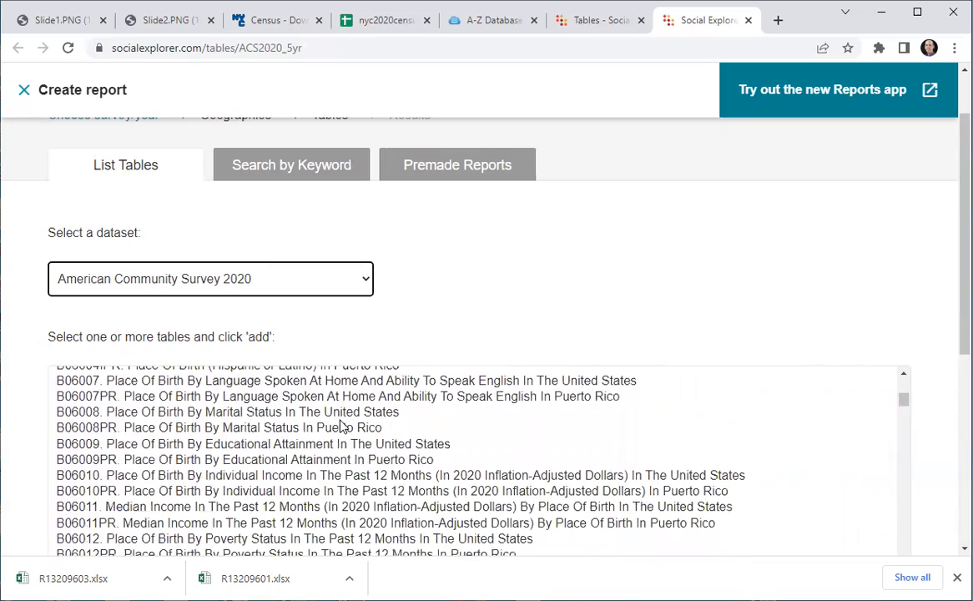
scroll(340, 427, down, 3)
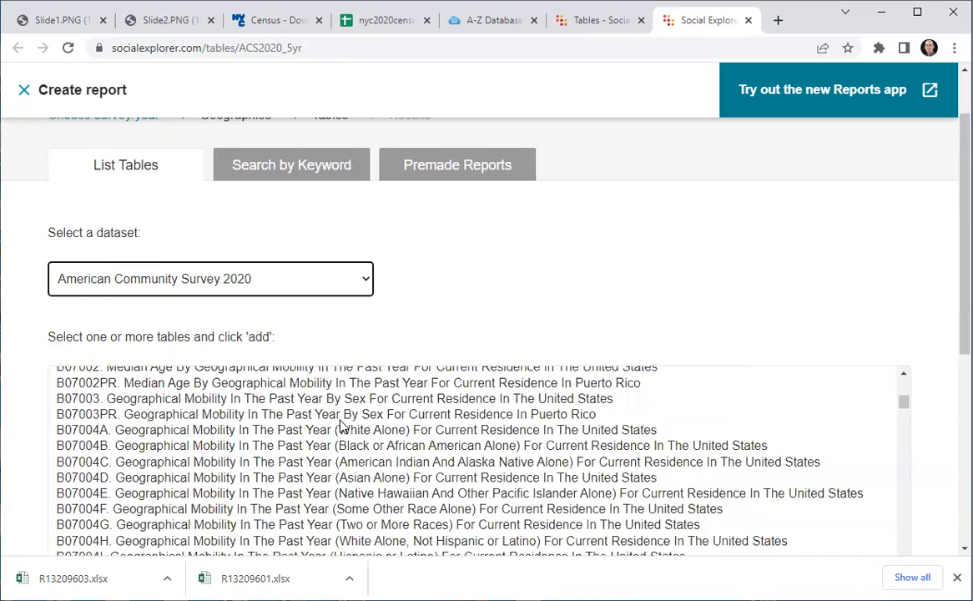
scroll(341, 427, down, 3)
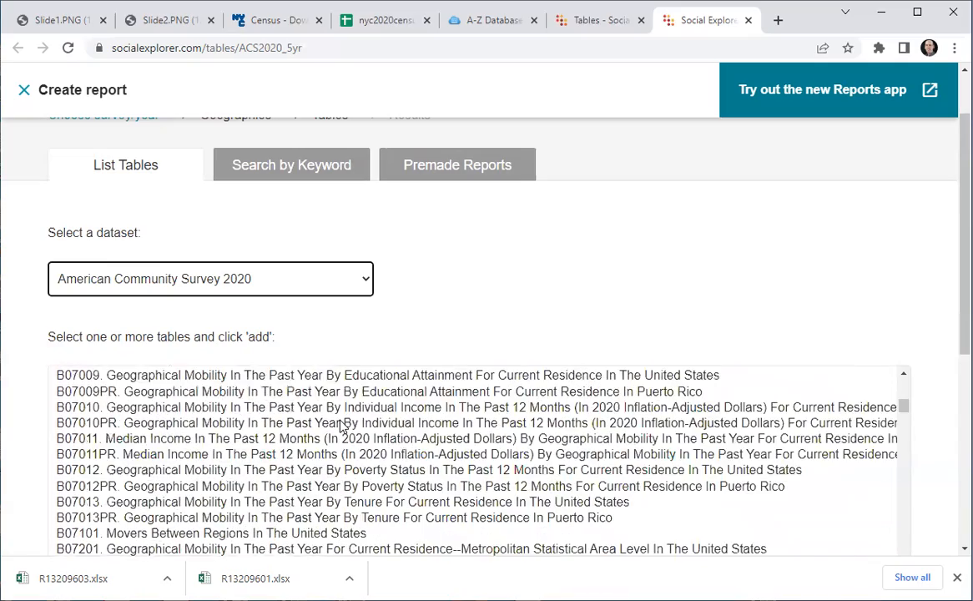
scroll(341, 427, down, 5)
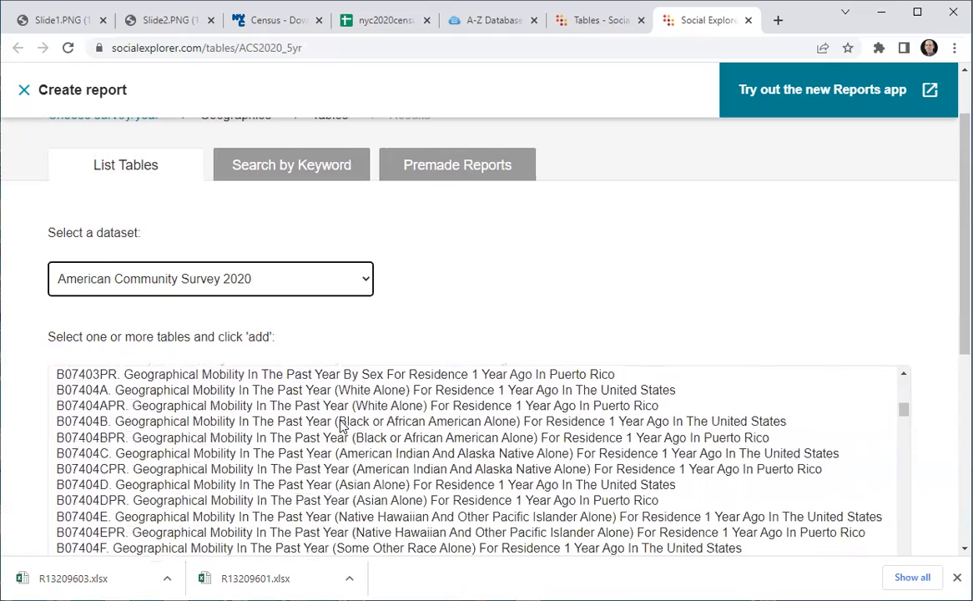
scroll(298, 415, down, 7)
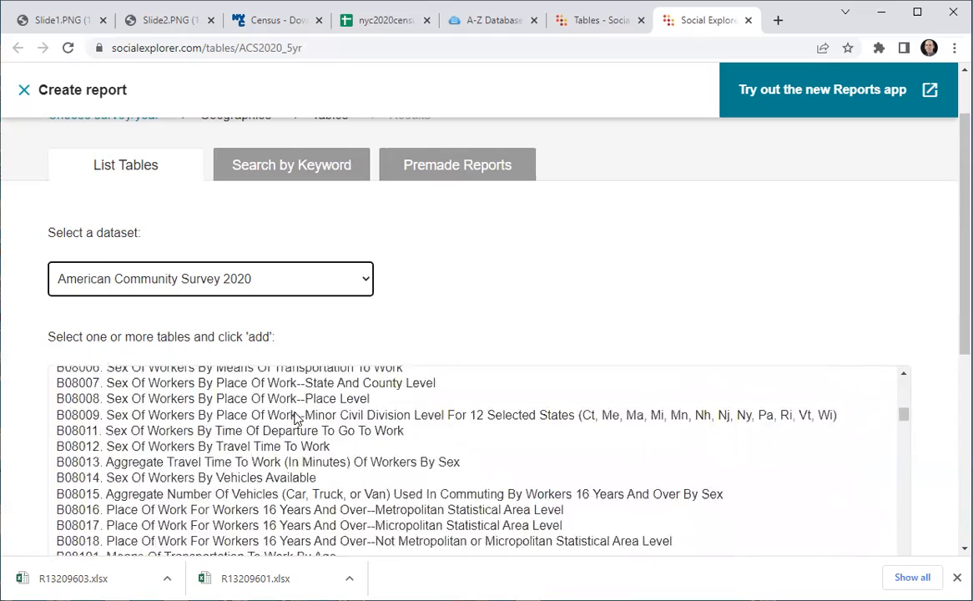
scroll(298, 415, down, 1)
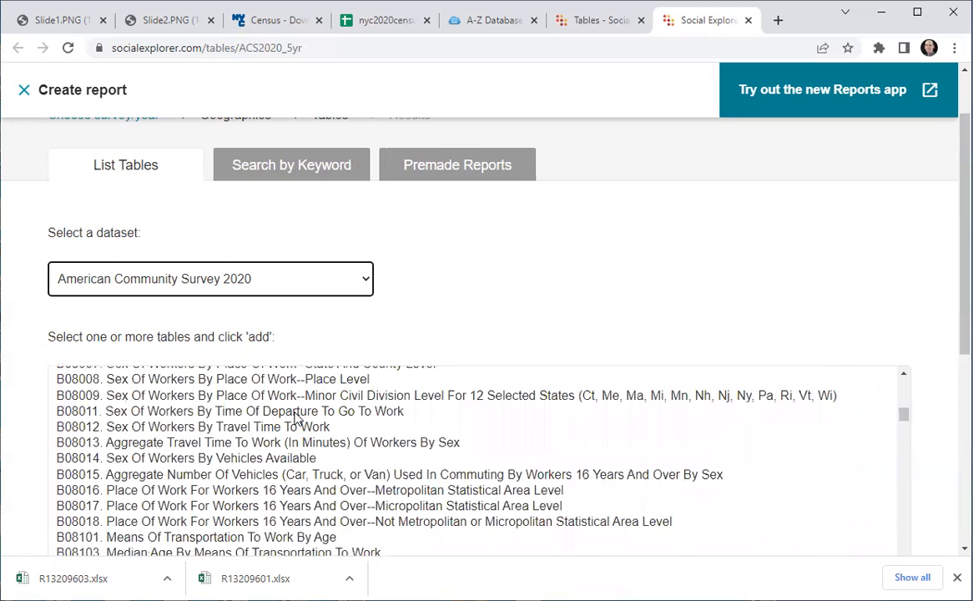
scroll(296, 417, down, 3)
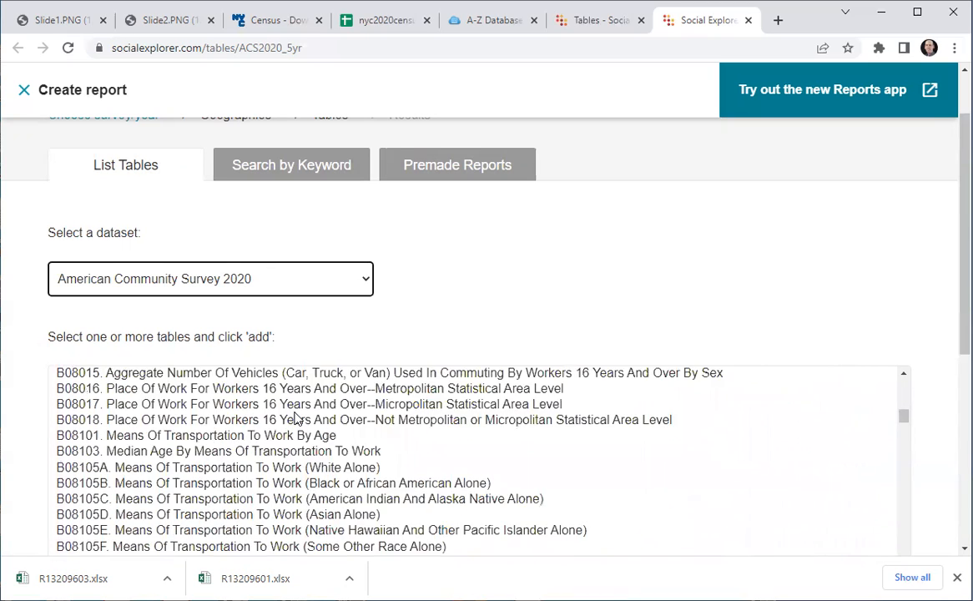
scroll(296, 417, down, 2)
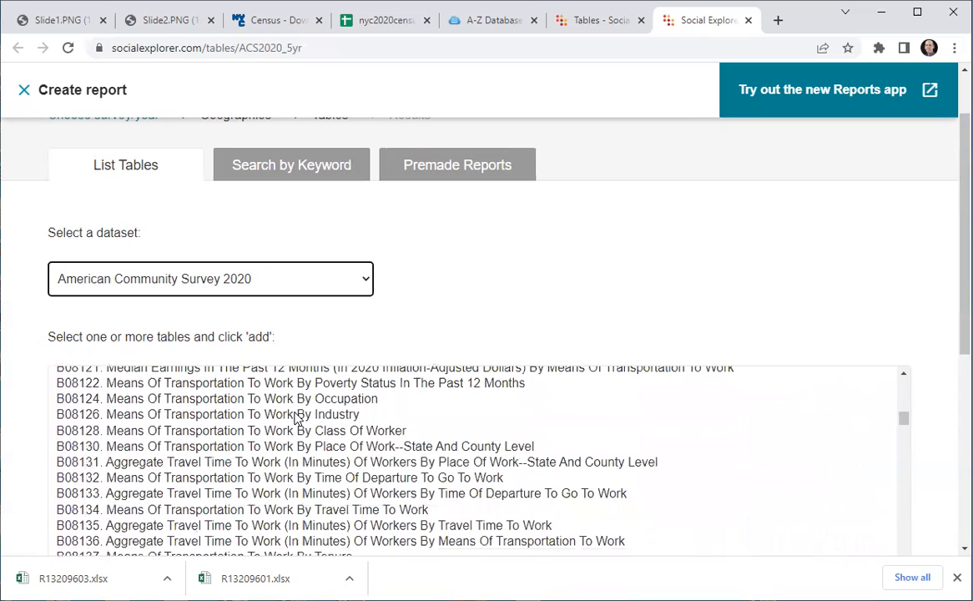
click(123, 511)
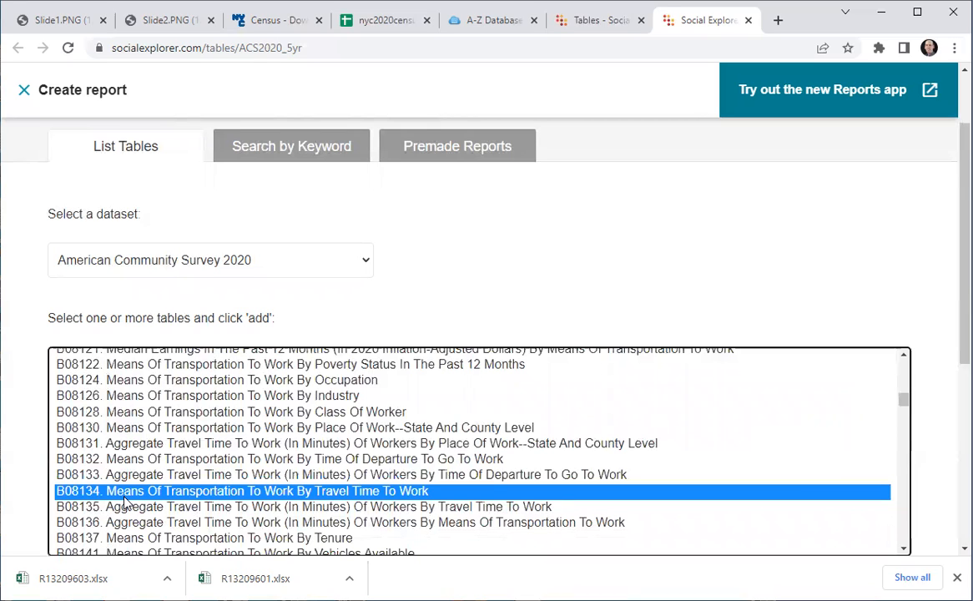
scroll(292, 439, down, 1)
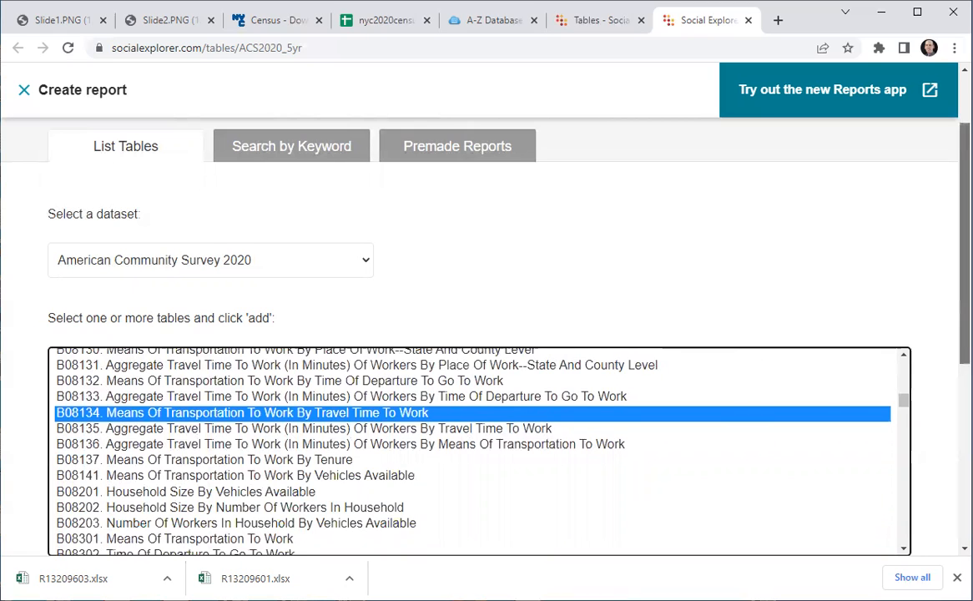
scroll(659, 471, down, 2)
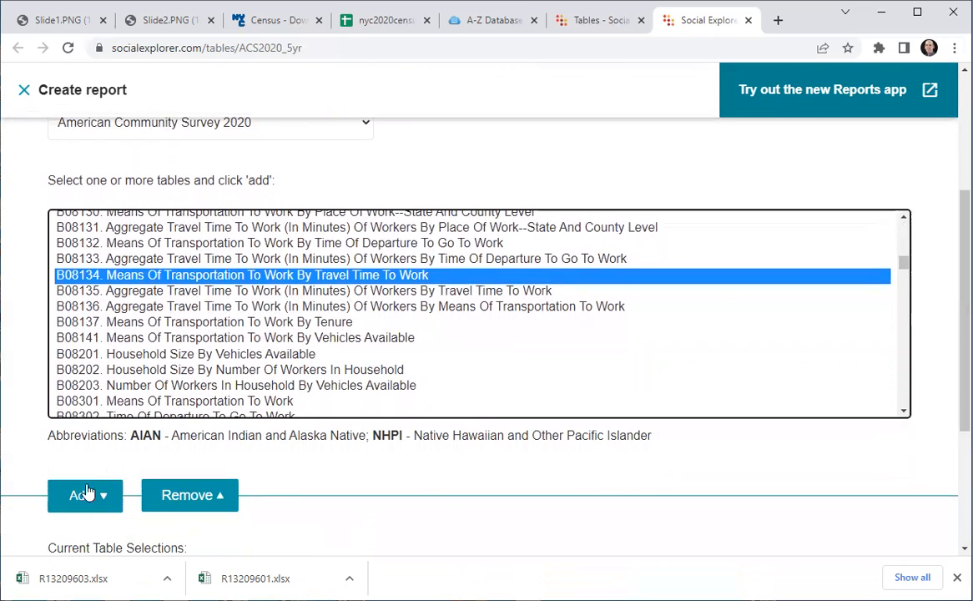
click(81, 496)
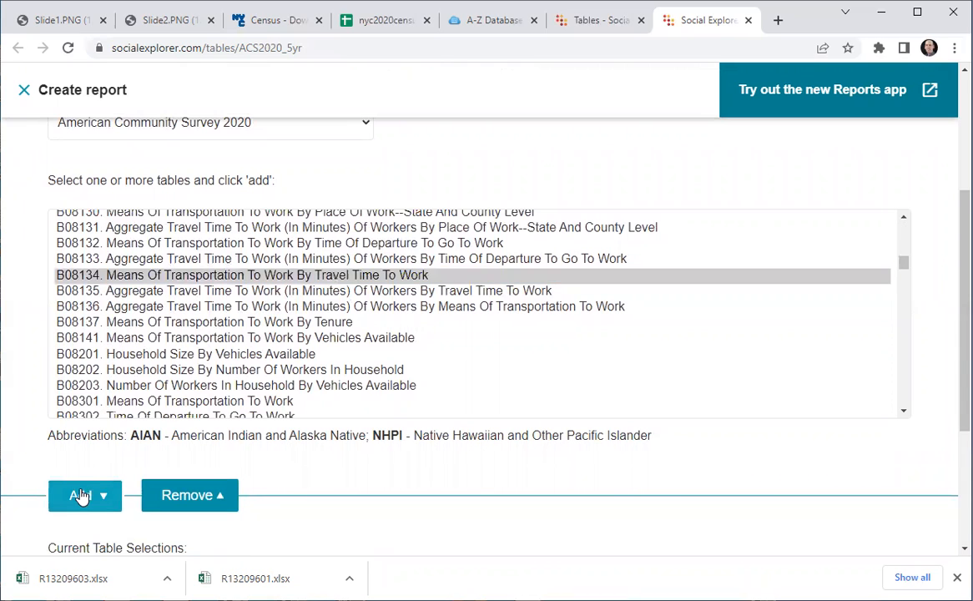
Review the current table selections and generate the report results for the chosen tracts
scroll(331, 528, down, 2)
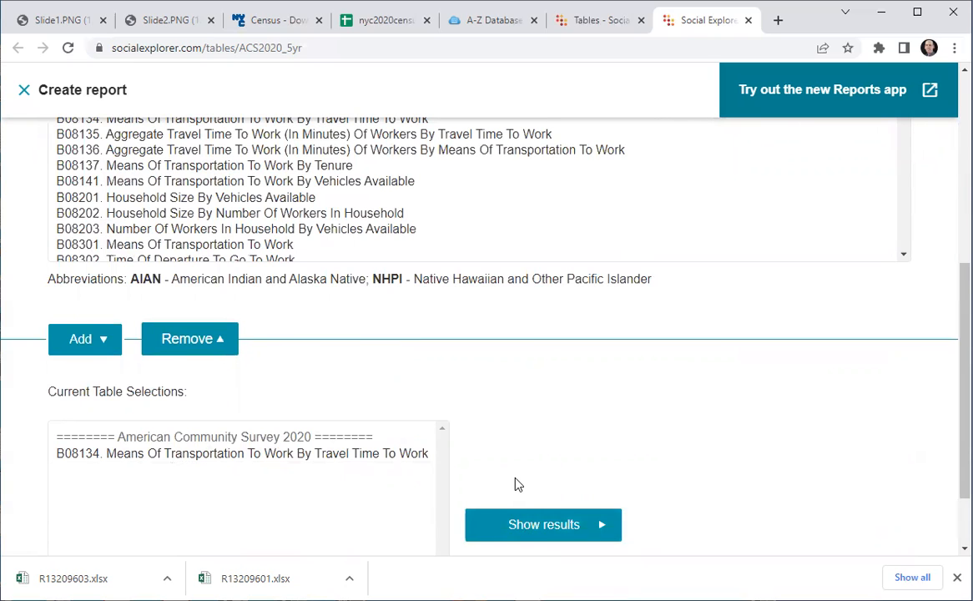
scroll(517, 482, up, 2)
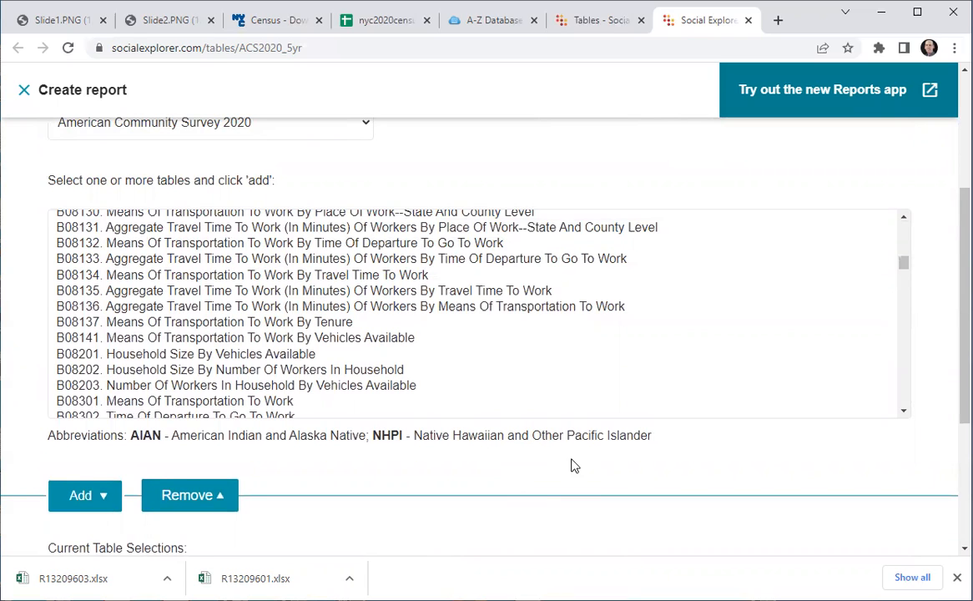
scroll(576, 461, down, 2)
scroll(581, 458, down, 1)
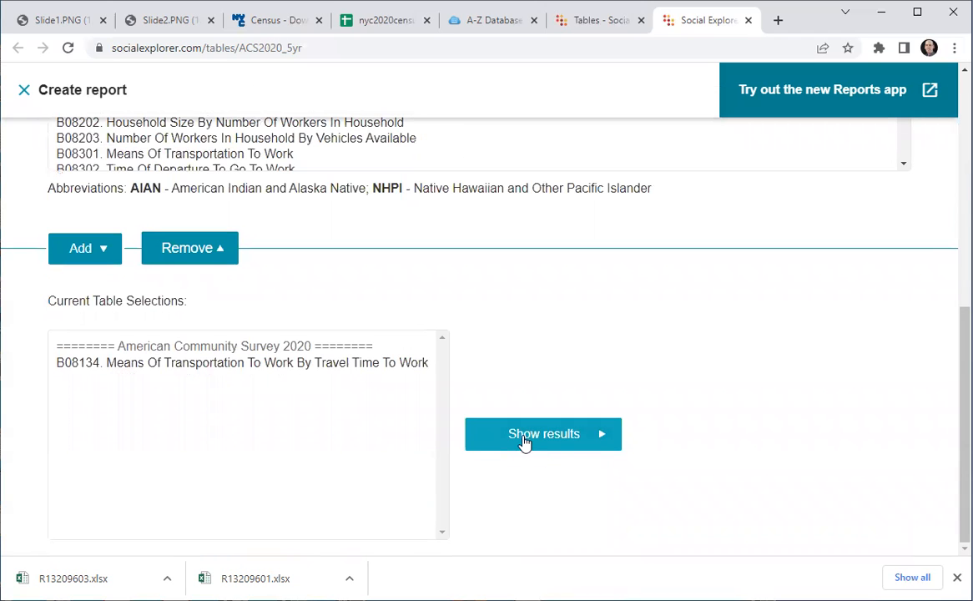
click(525, 442)
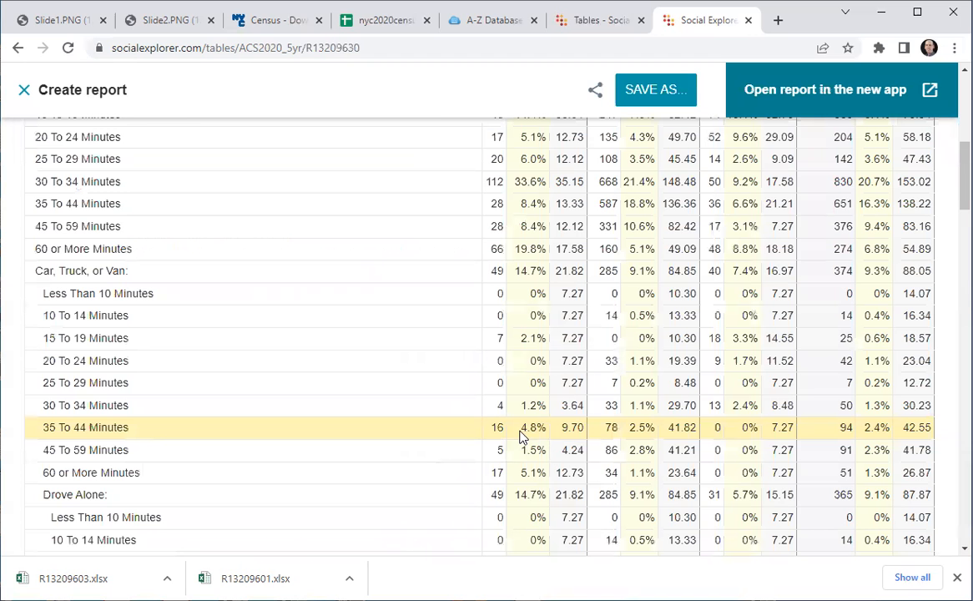
Examine the report's tract columns and its travel-time rows for car, carpool, public transportation, bus and subway commuters
scroll(521, 435, up, 5)
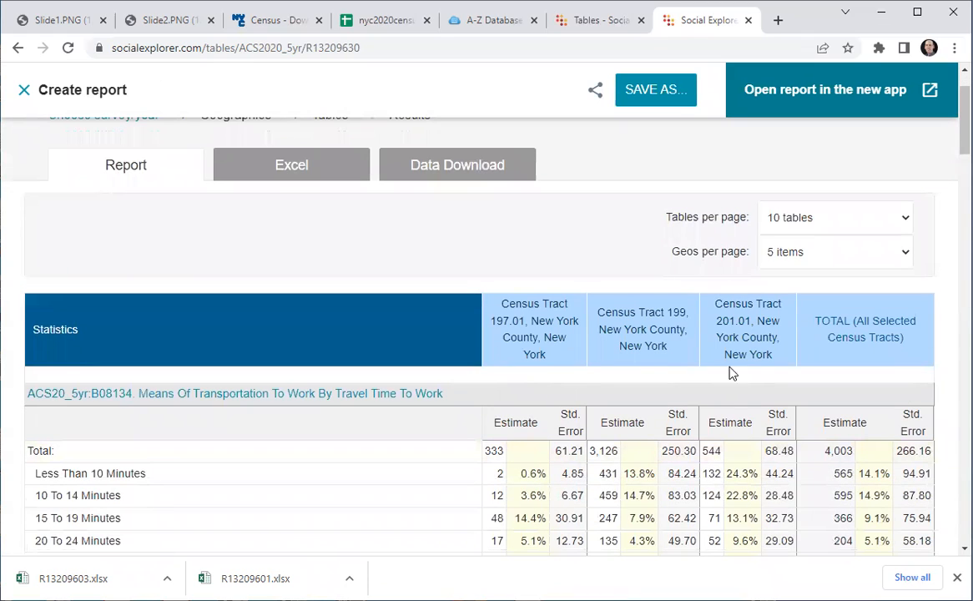
scroll(445, 320, up, 1)
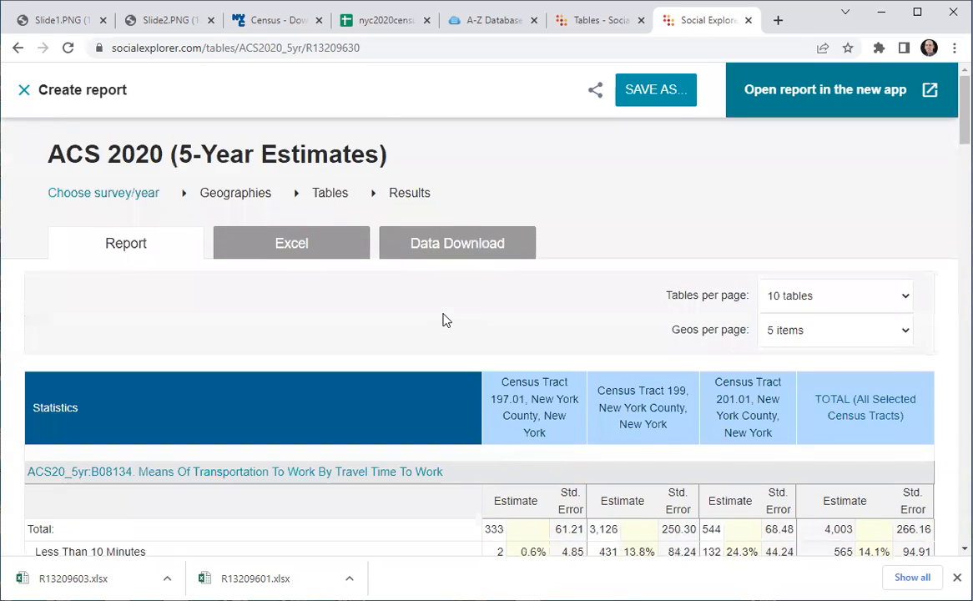
scroll(445, 320, down, 1)
scroll(445, 320, up, 1)
scroll(261, 163, down, 3)
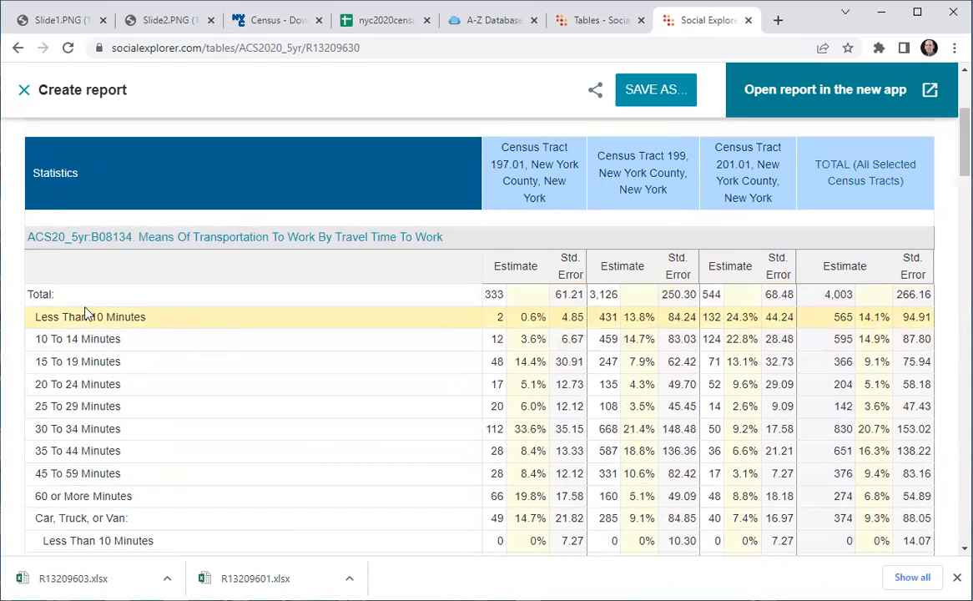
scroll(121, 474, down, 1)
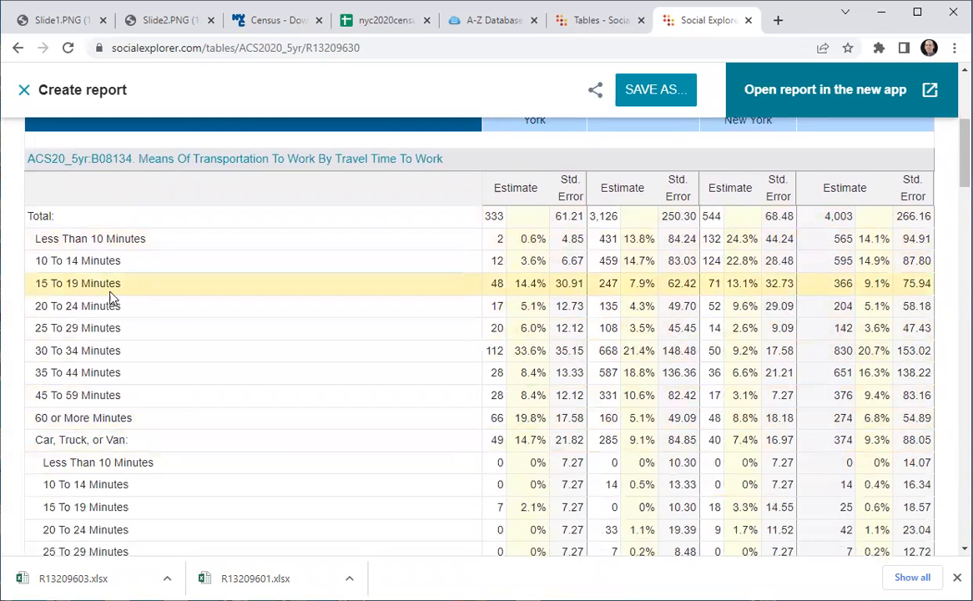
scroll(108, 376, down, 1)
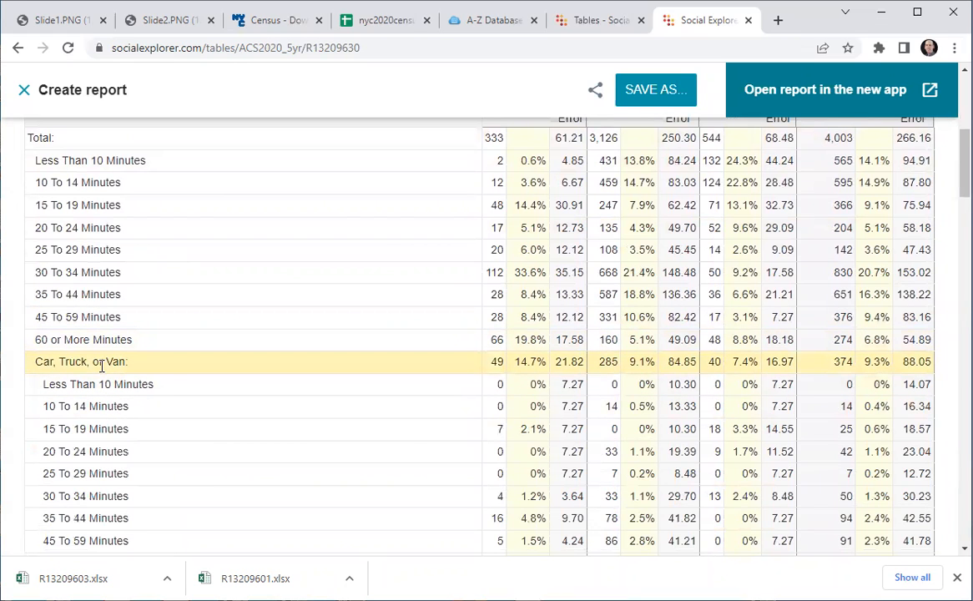
scroll(102, 364, down, 3)
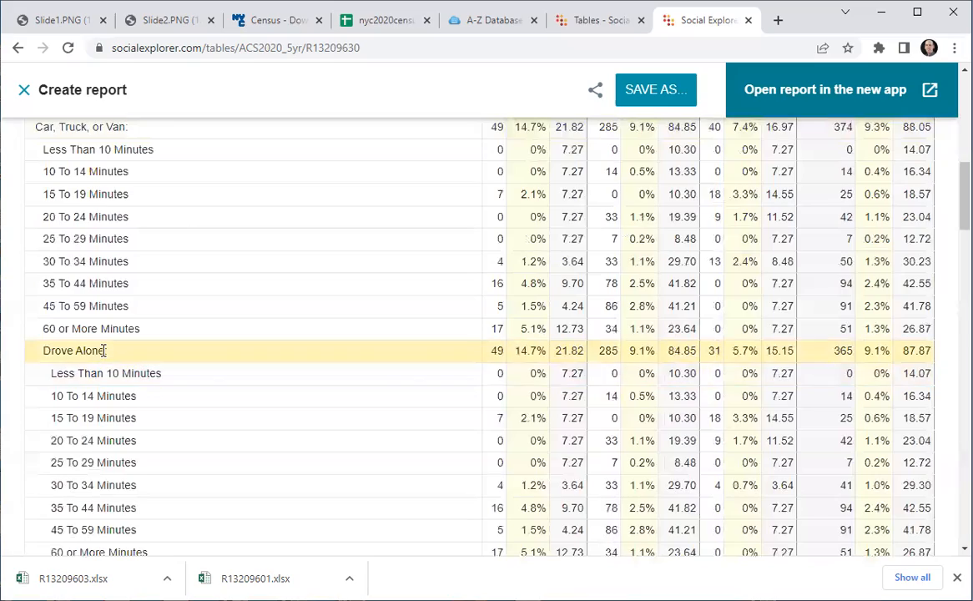
scroll(104, 350, down, 2)
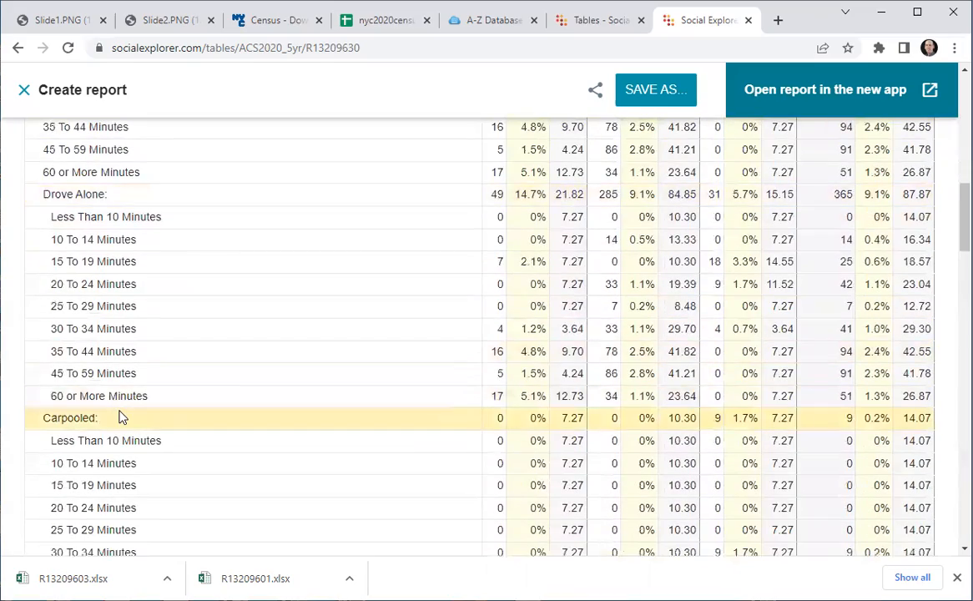
scroll(120, 417, down, 7)
scroll(119, 409, down, 3)
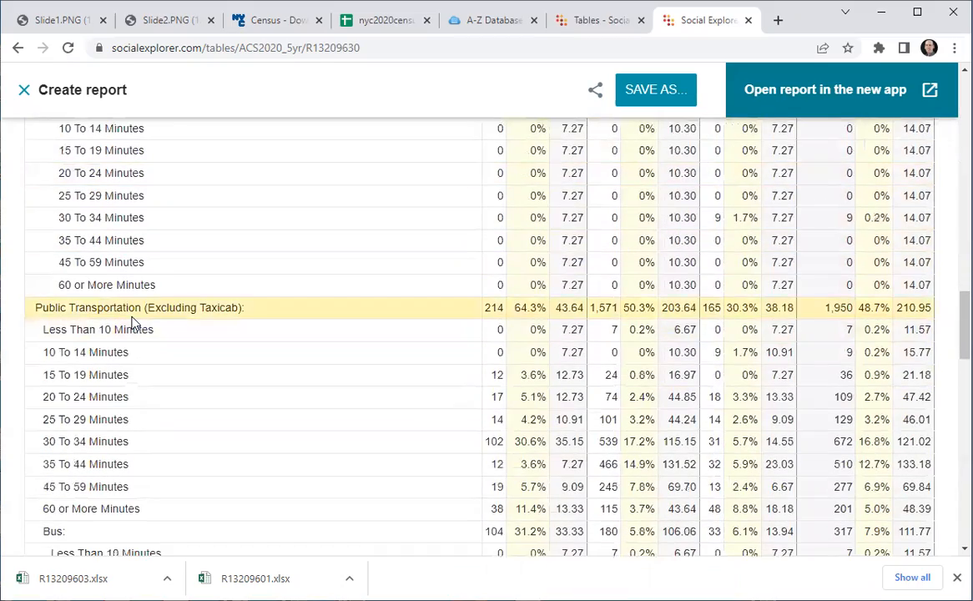
scroll(131, 324, down, 4)
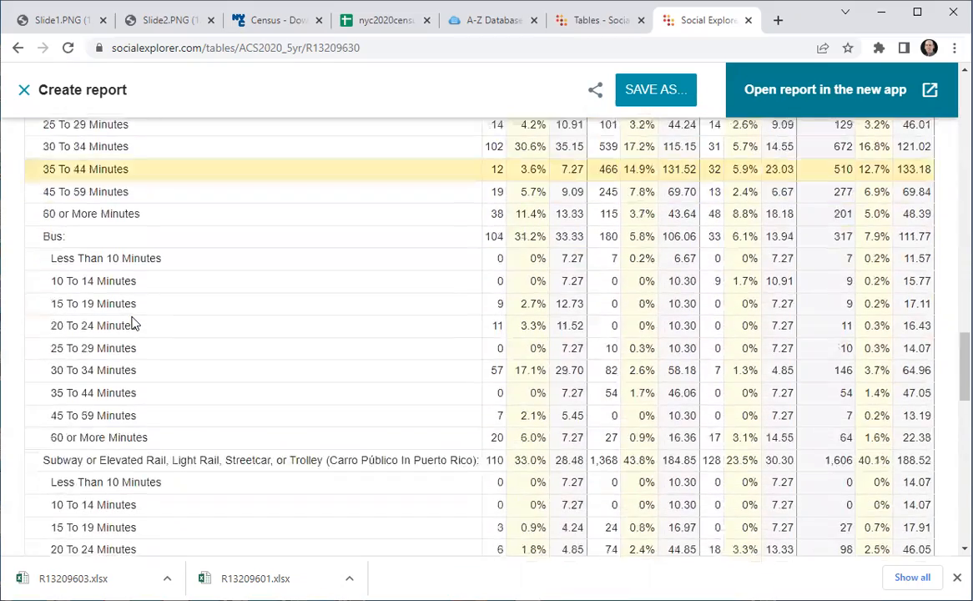
scroll(131, 324, down, 2)
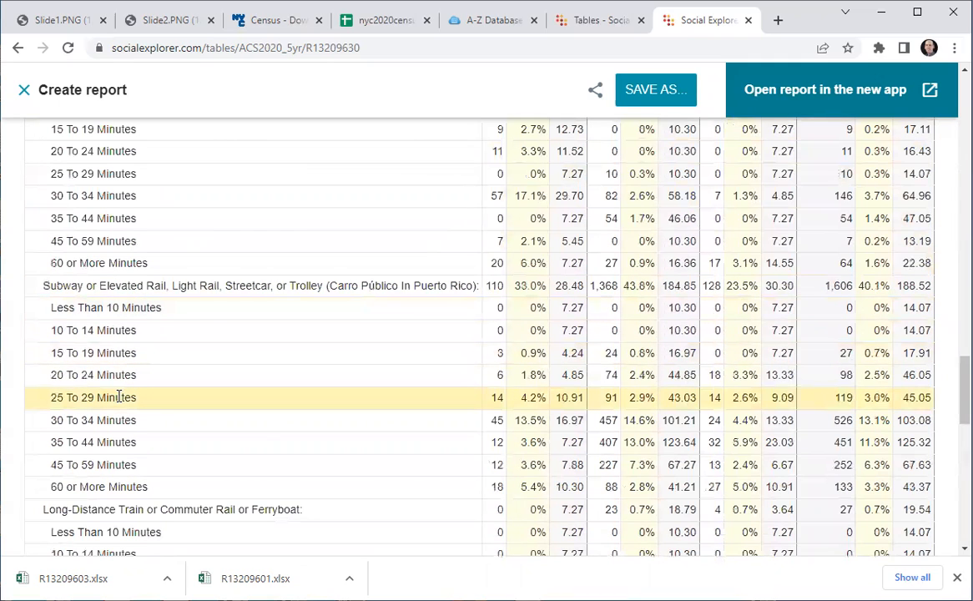
scroll(120, 397, up, 15)
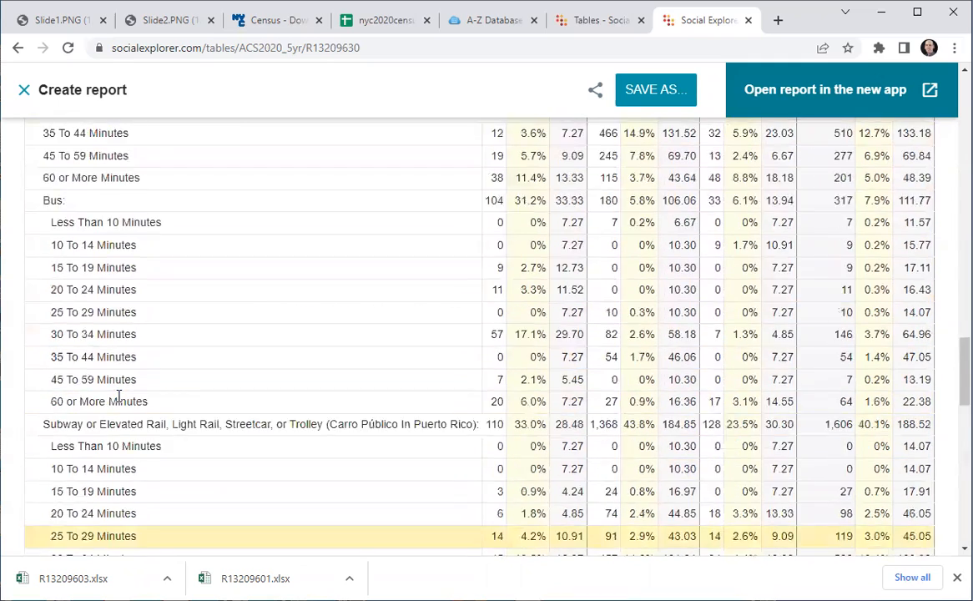
Return to the table selection and bring up the premade reports covering transportation topics
scroll(120, 398, up, 5)
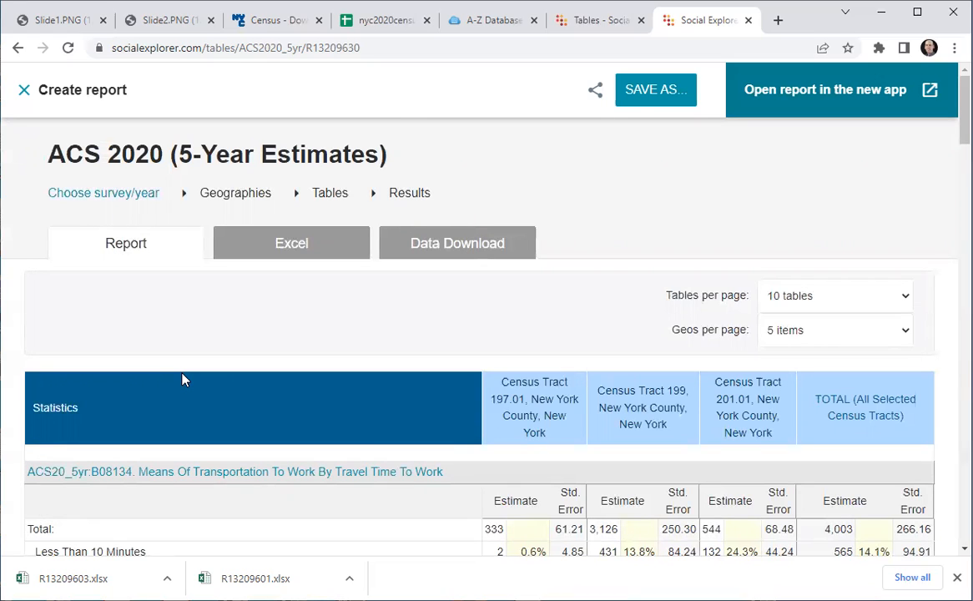
click(336, 199)
scroll(360, 338, down, 2)
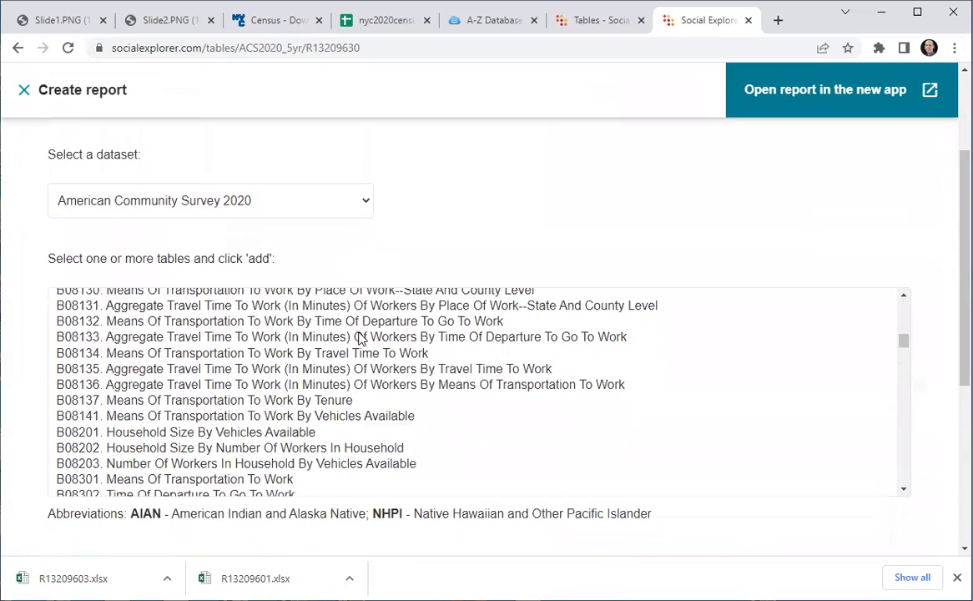
scroll(361, 338, up, 15)
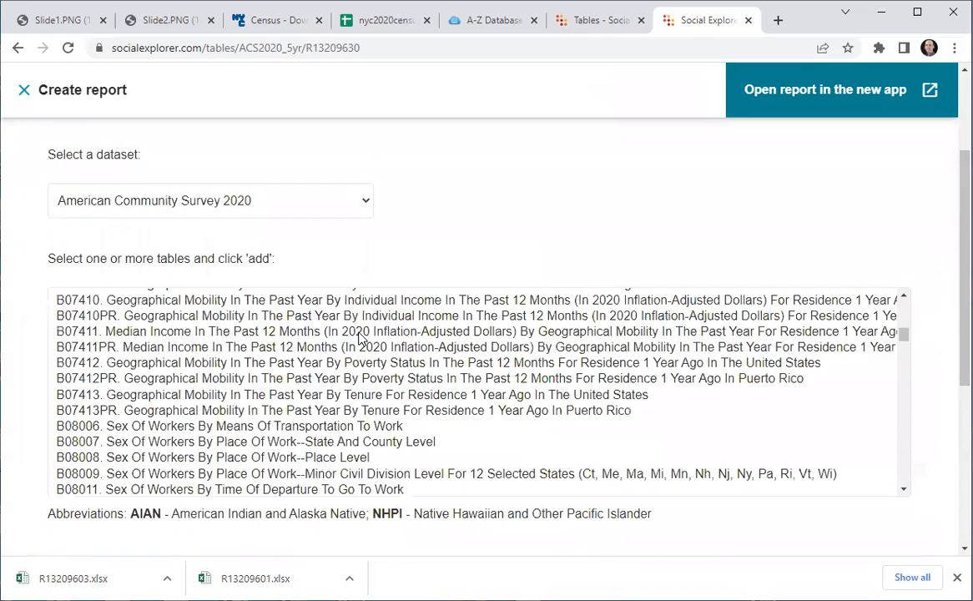
scroll(509, 213, up, 2)
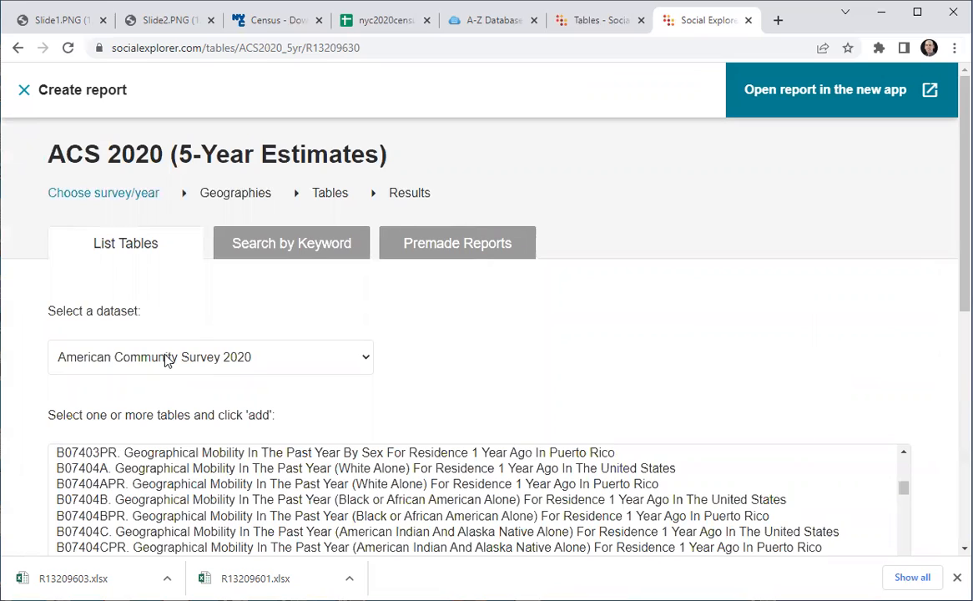
click(432, 249)
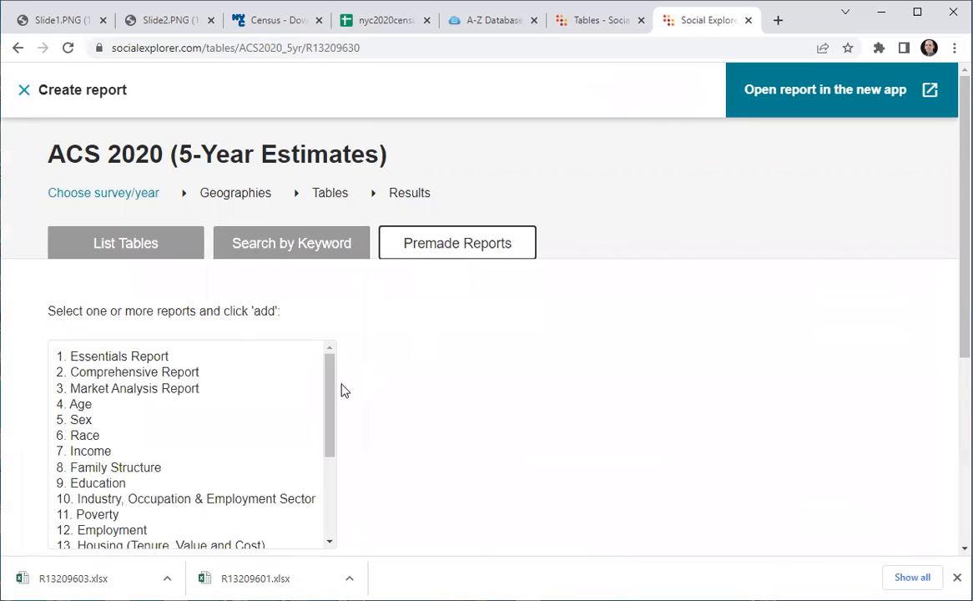
mouse_move(332, 401)
mouse_down()
mouse_move(331, 491)
mouse_move(330, 368)
mouse_move(320, 513)
mouse_move(324, 396)
mouse_up()
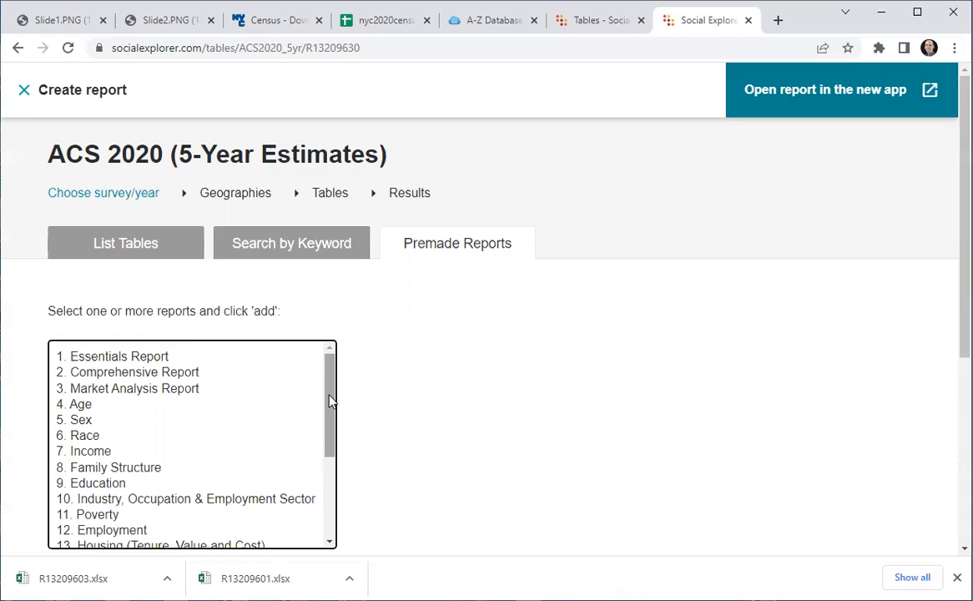
drag(330, 403, 331, 486)
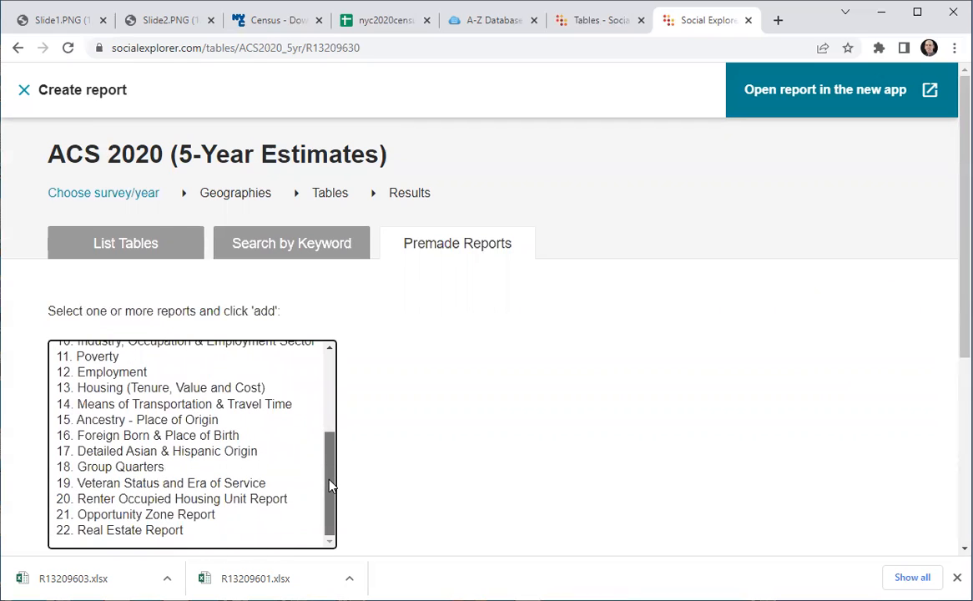
Add the premade report Means of Transportation & Travel Time and generate its results for the selected tracts
click(112, 407)
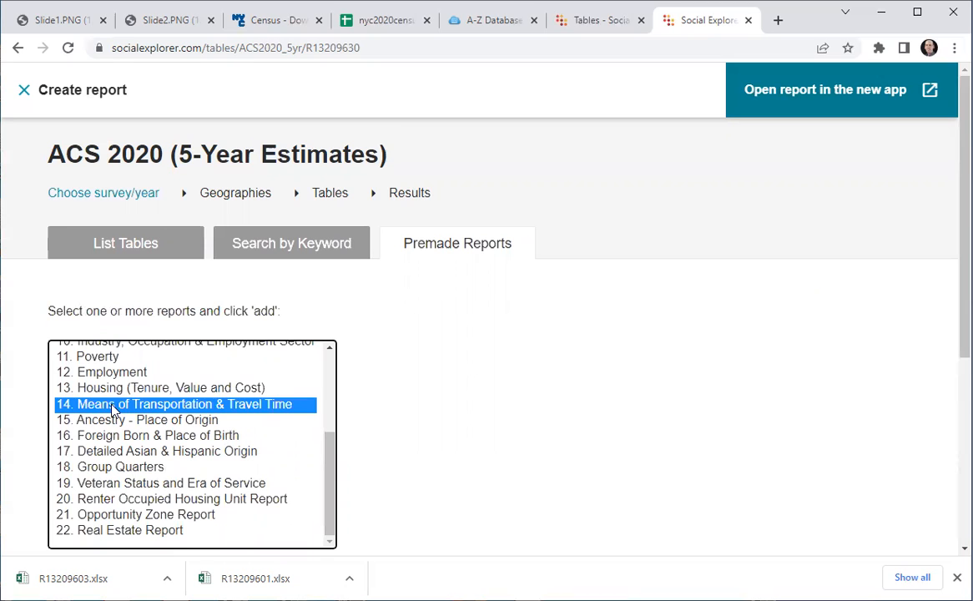
scroll(450, 425, down, 2)
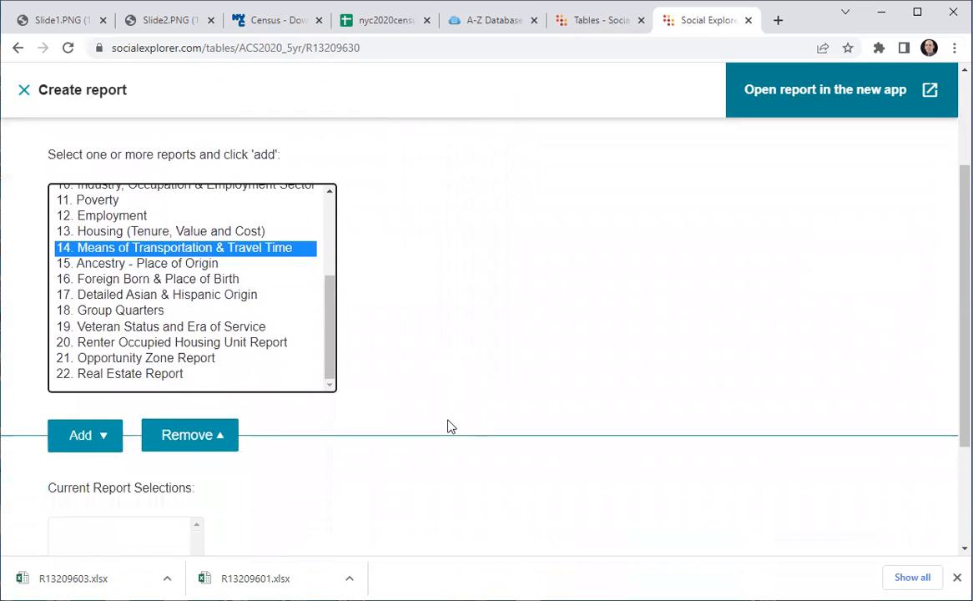
scroll(219, 491, down, 2)
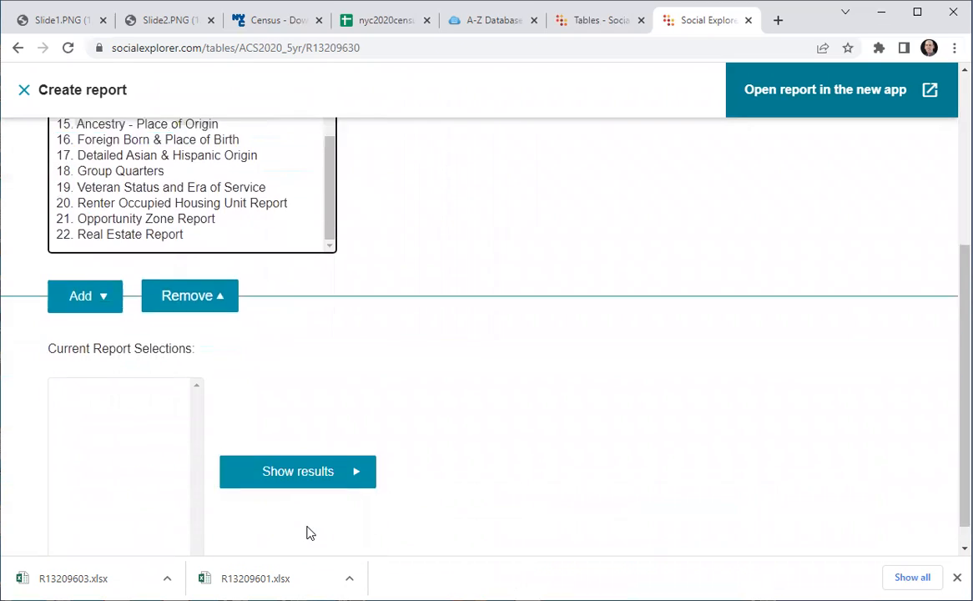
click(65, 272)
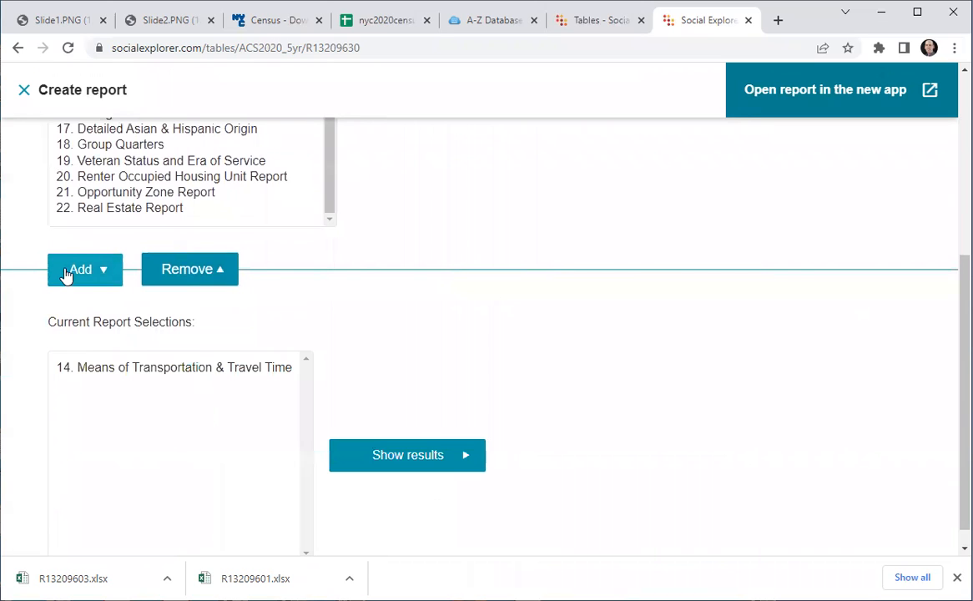
click(364, 461)
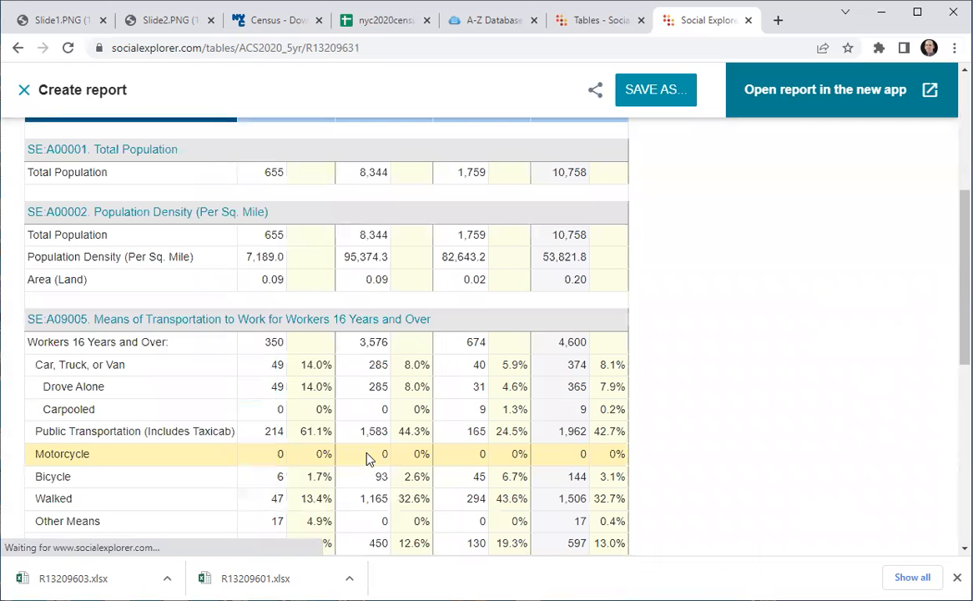
Examine the report's tables on total population, population density, means of transportation and travel time to work
scroll(684, 331, up, 2)
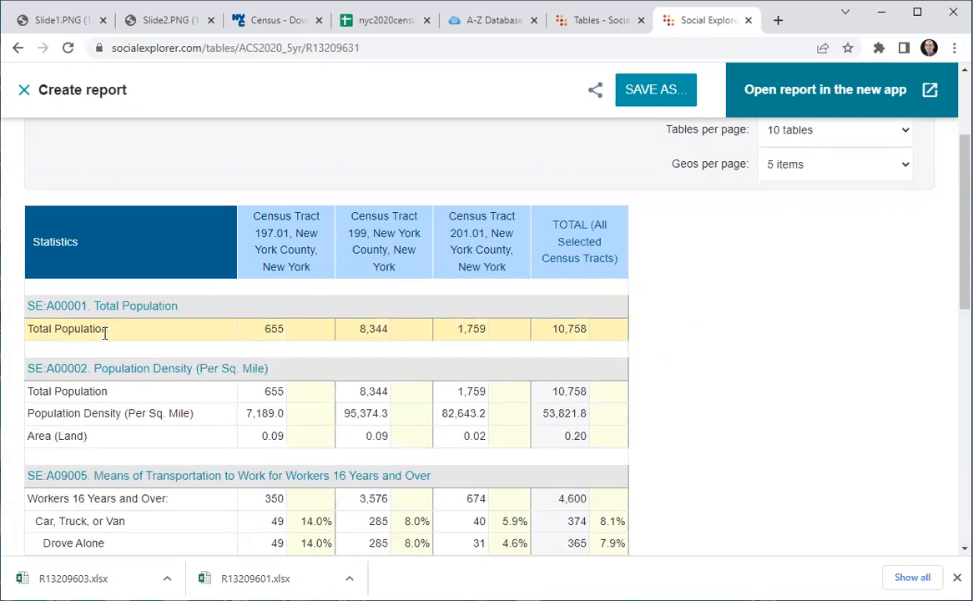
scroll(105, 334, down, 1)
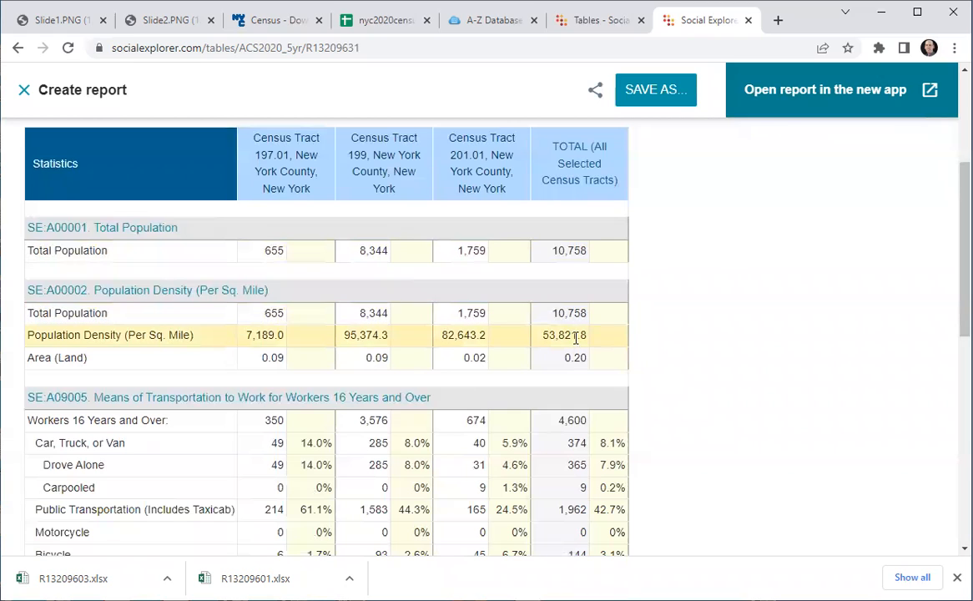
scroll(263, 434, down, 2)
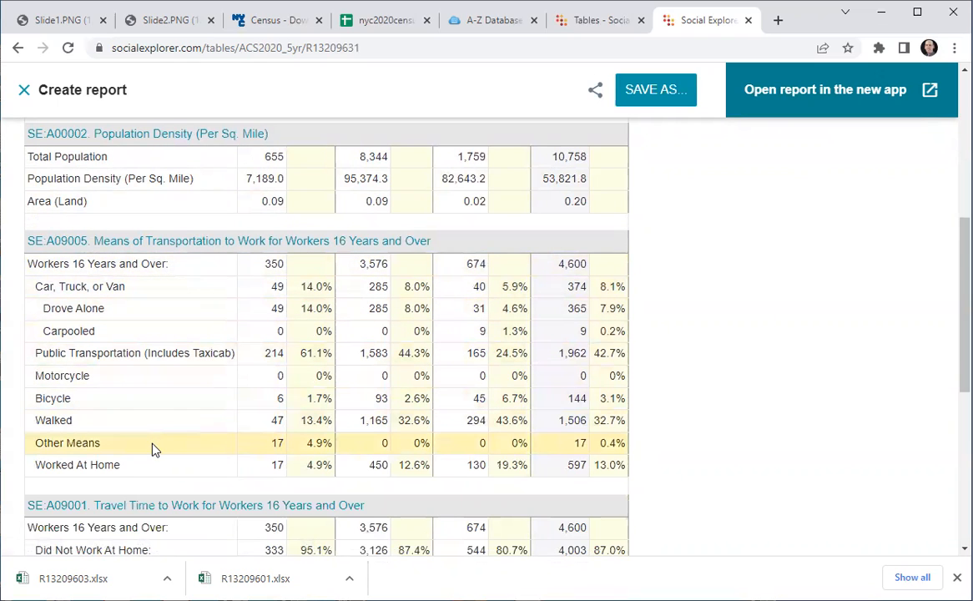
scroll(141, 492, down, 2)
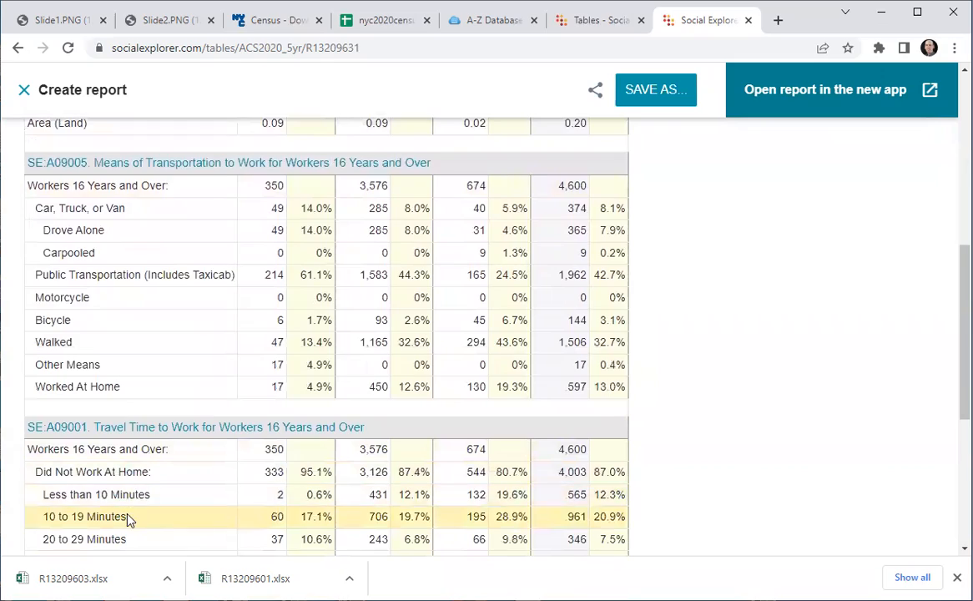
scroll(128, 518, down, 3)
scroll(129, 514, up, 1)
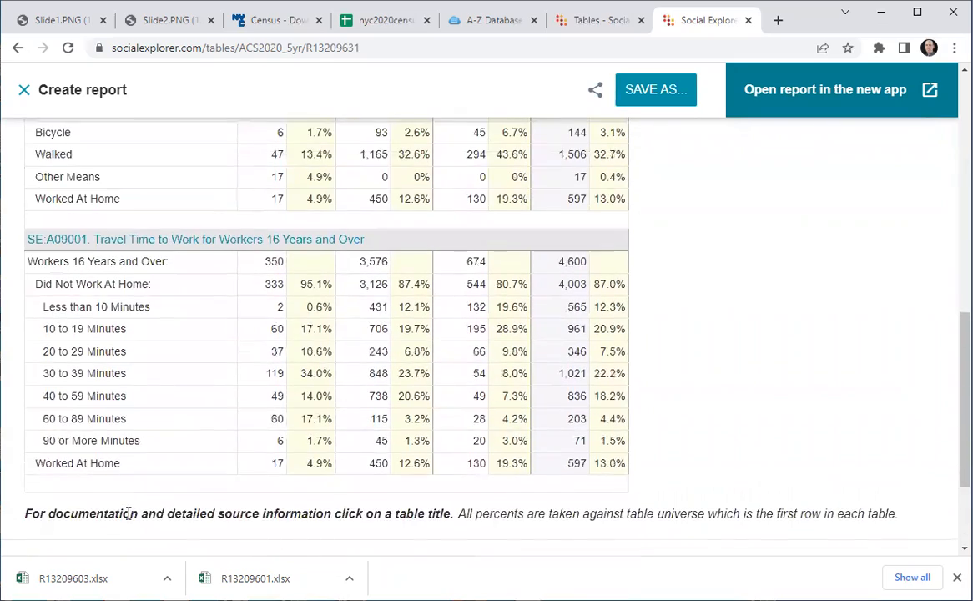
scroll(128, 514, up, 10)
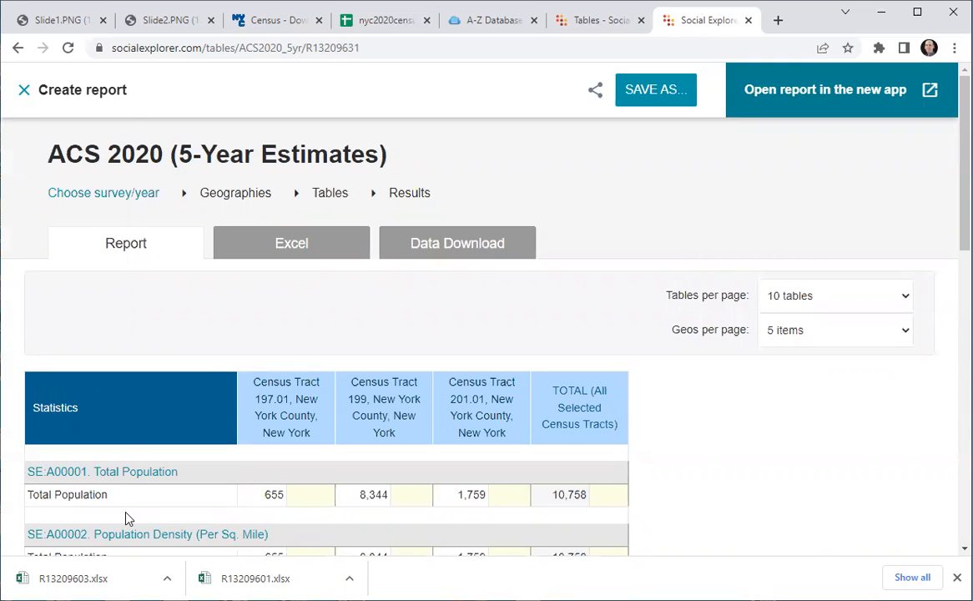
Return to the premade reports list and look through the available report topics, from Essentials Report to Real Estate Report
click(330, 198)
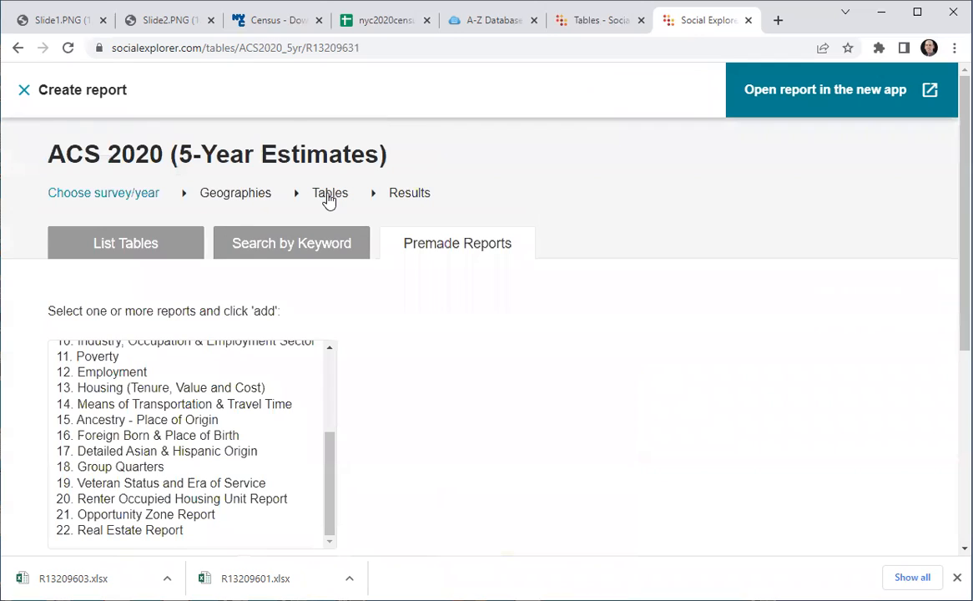
scroll(250, 414, up, 3)
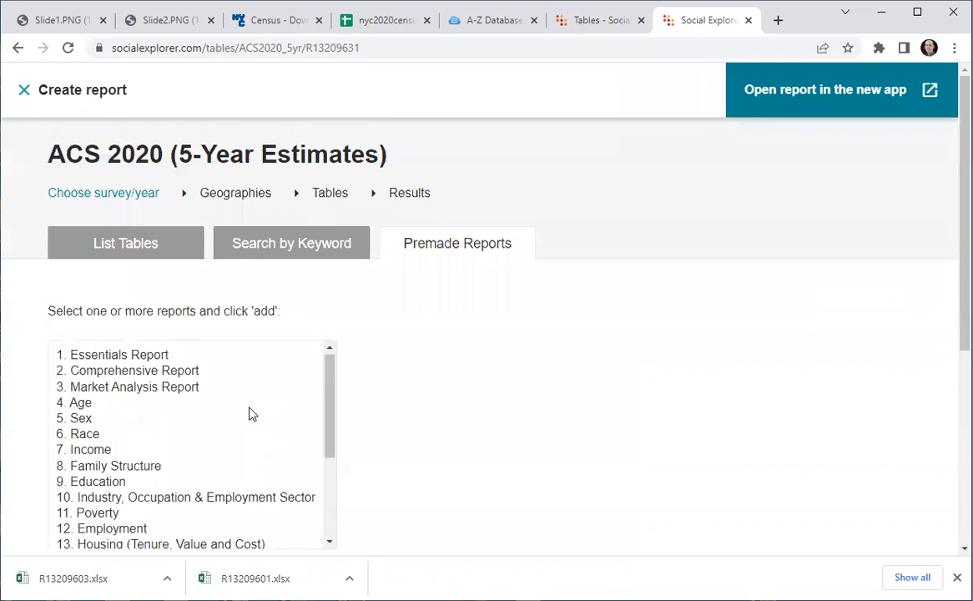
click(469, 245)
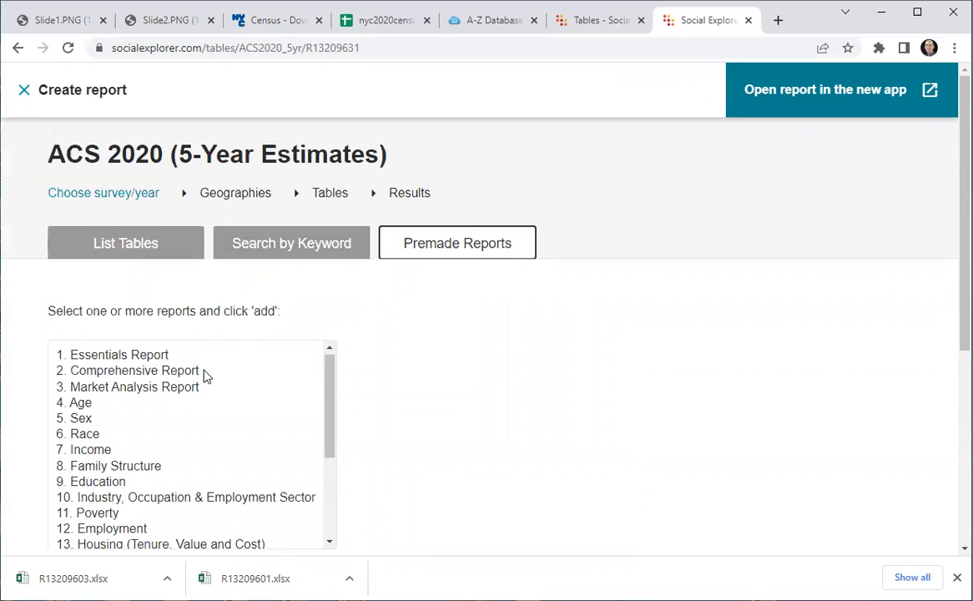
scroll(207, 377, down, 2)
scroll(204, 375, down, 2)
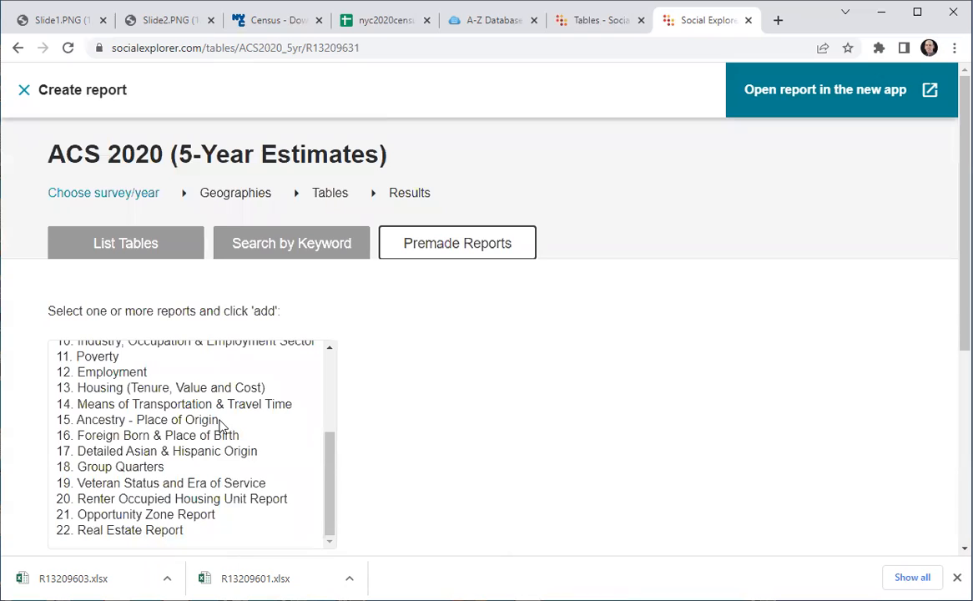
scroll(147, 363, up, 2)
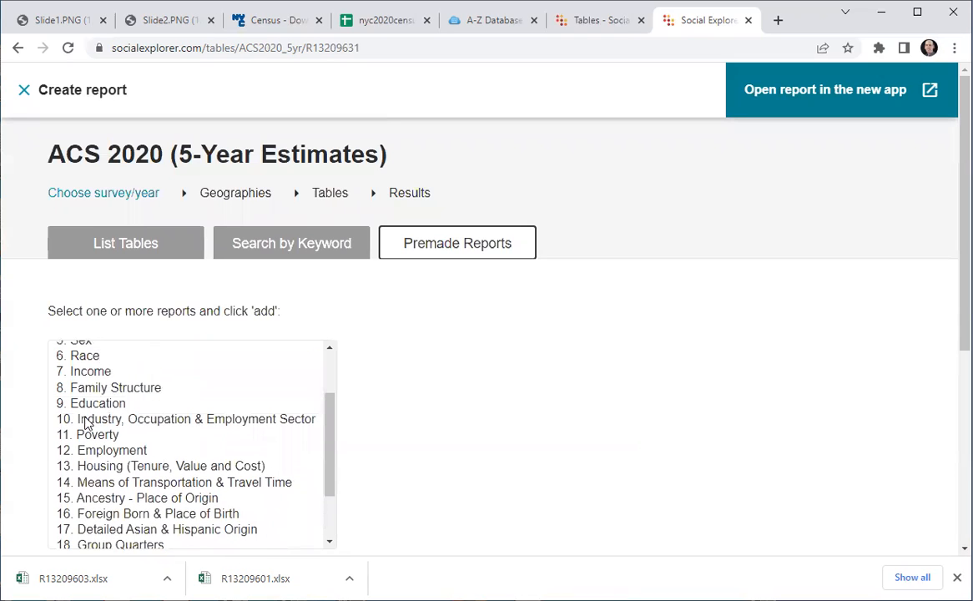
scroll(169, 446, up, 2)
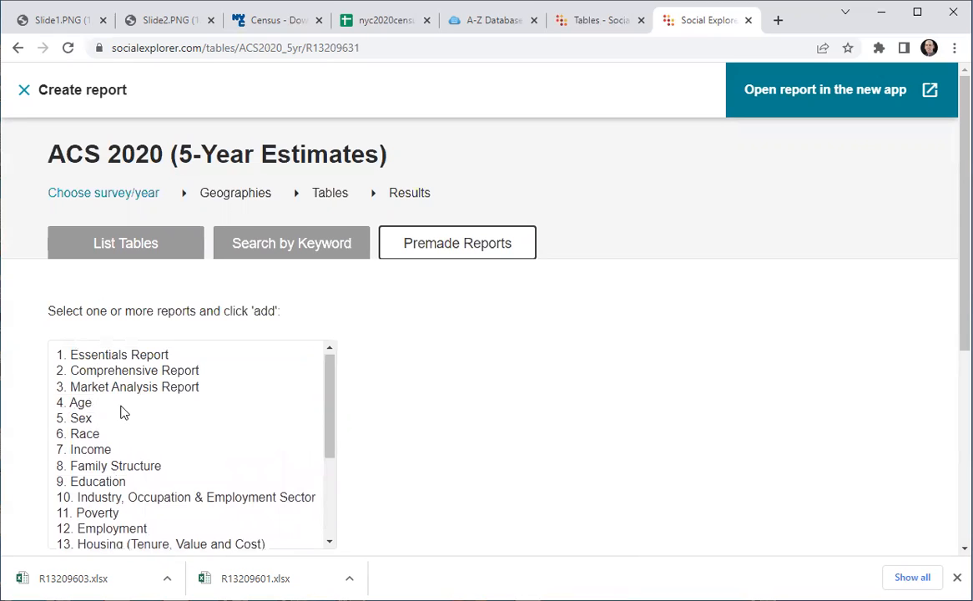
scroll(123, 408, down, 5)
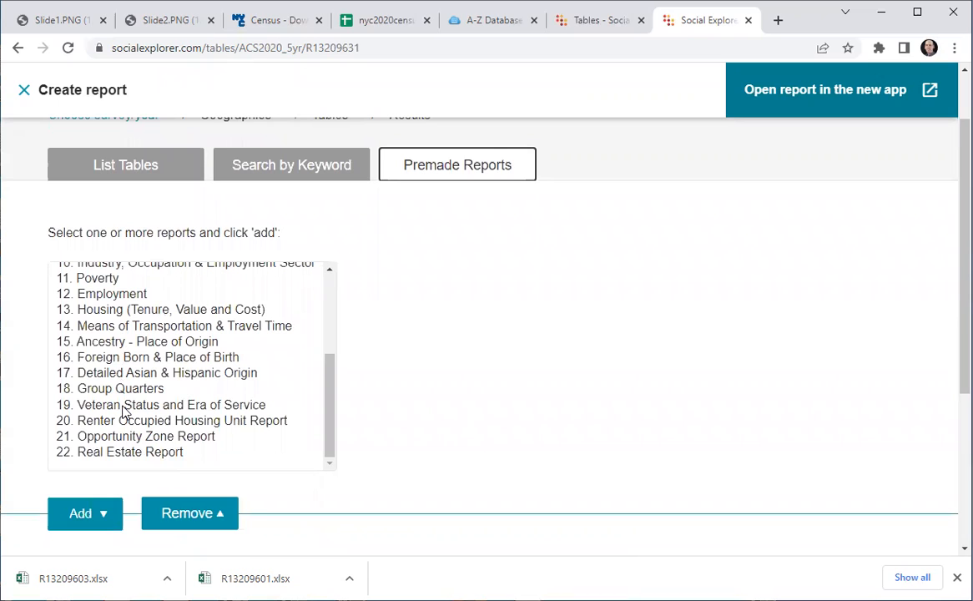
click(440, 369)
scroll(442, 369, up, 1)
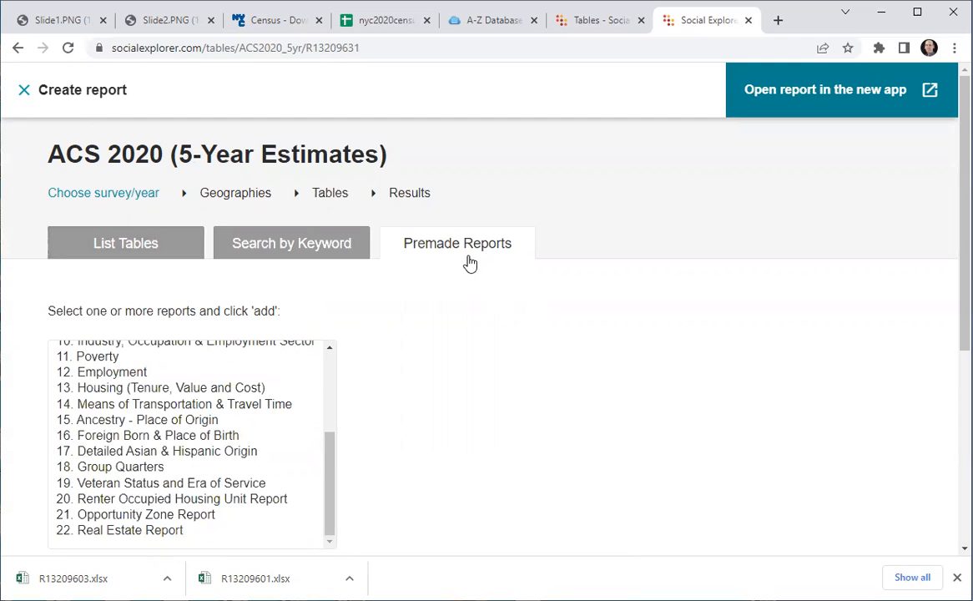
scroll(493, 355, down, 2)
scroll(492, 355, up, 2)
scroll(493, 355, down, 2)
scroll(492, 355, up, 2)
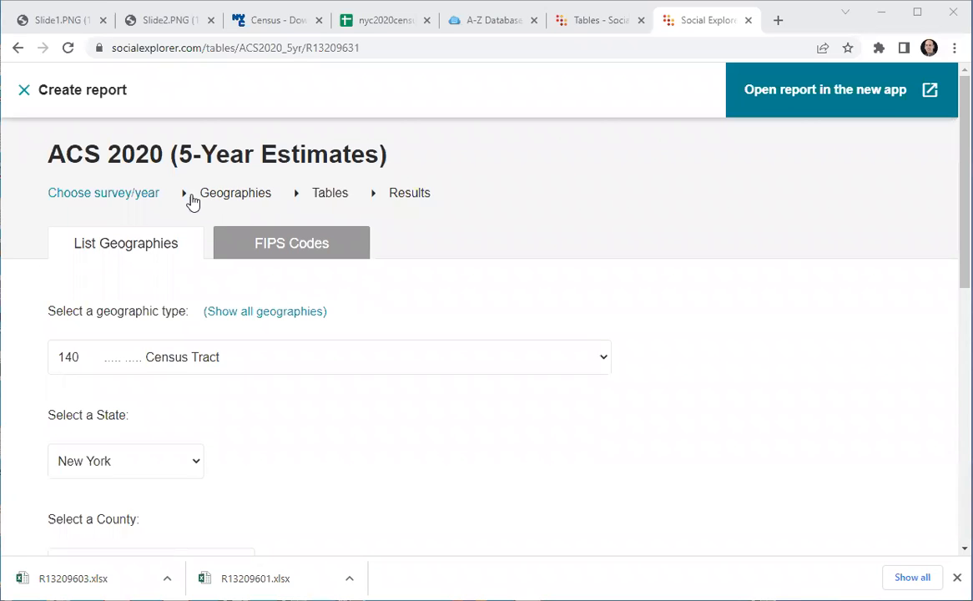
Review the New York County census tracts in the current geography selections and proceed to the table selection
scroll(496, 323, down, 4)
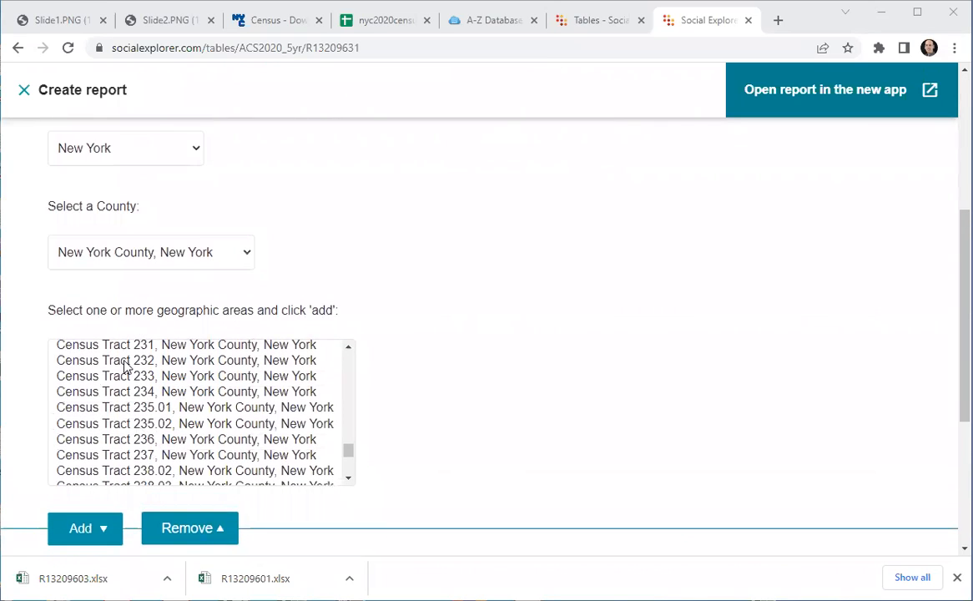
scroll(120, 382, down, 8)
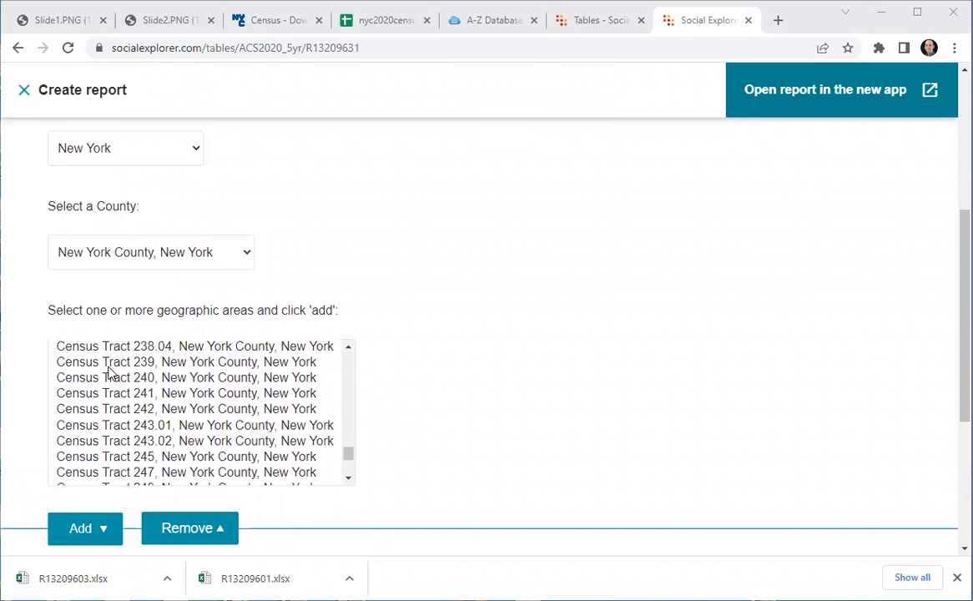
scroll(108, 373, down, 1)
scroll(476, 367, down, 3)
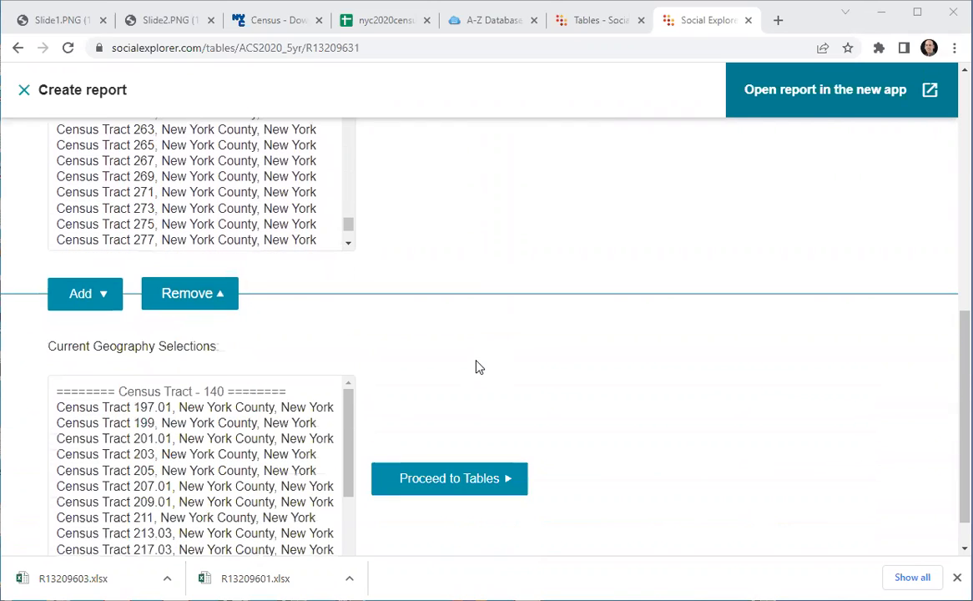
scroll(194, 488, down, 2)
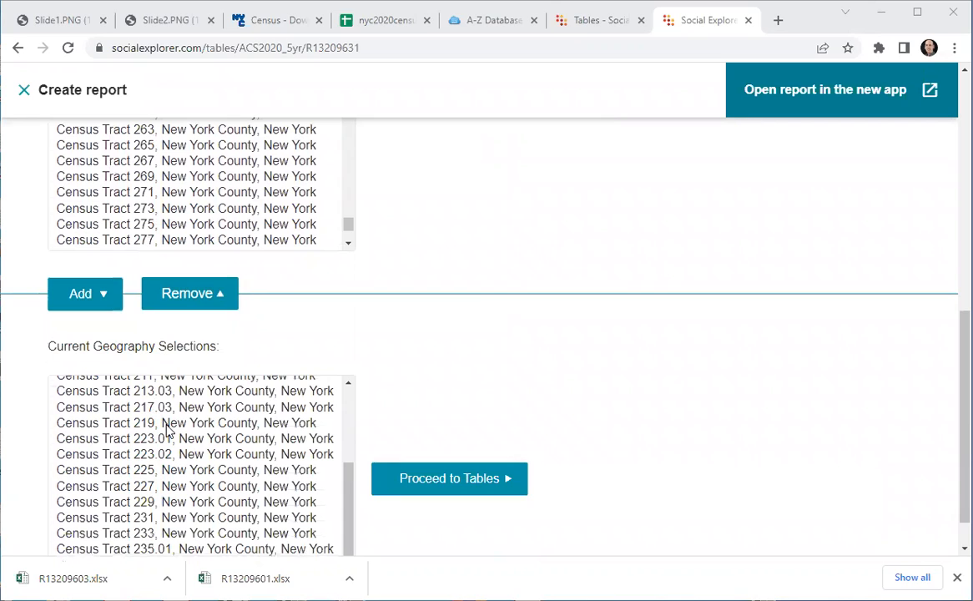
click(422, 482)
scroll(423, 356, up, 3)
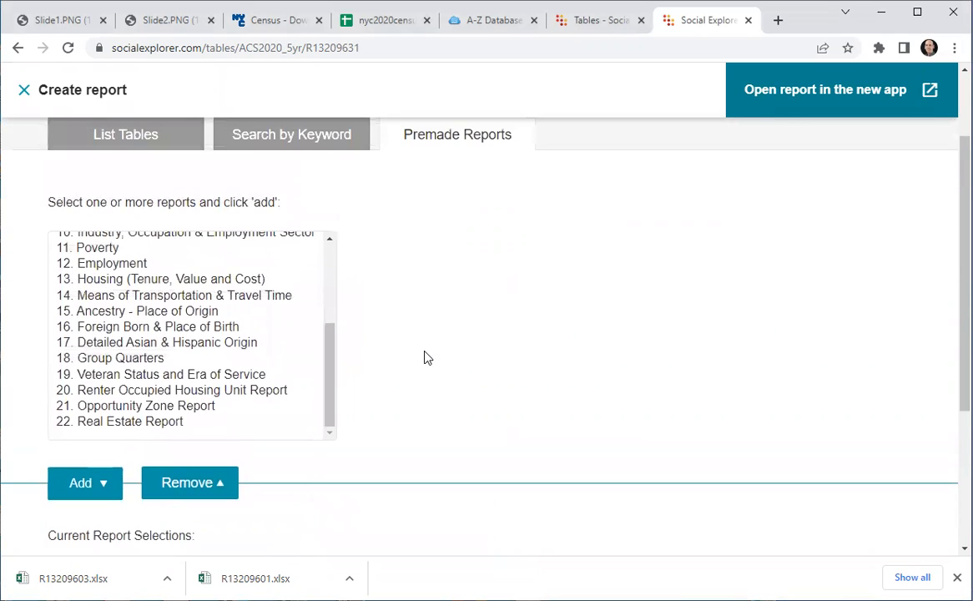
Add the premade report Means of Transportation & Travel Time to the report selections for the expanded tract list
scroll(474, 245, up, 1)
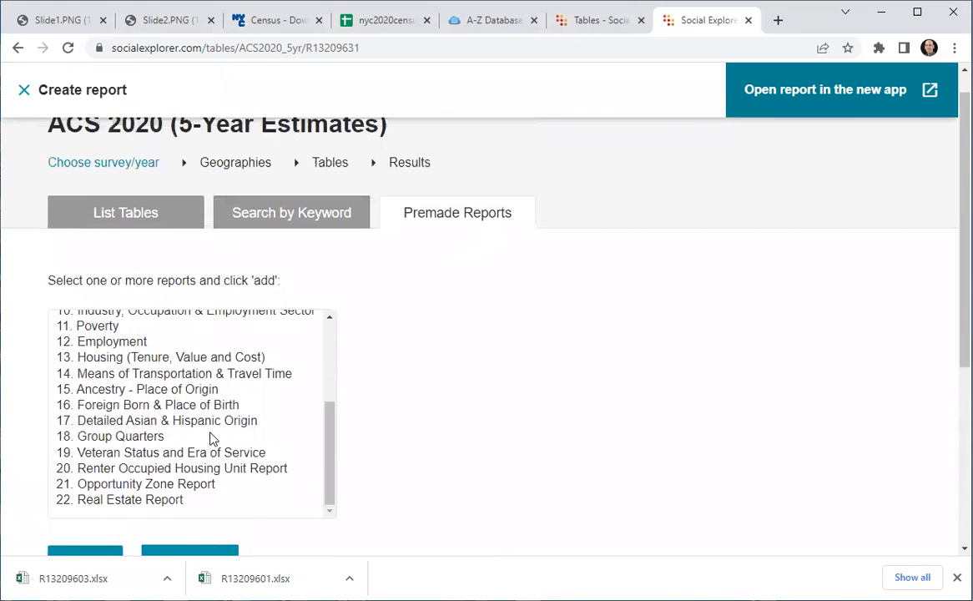
click(80, 373)
scroll(505, 543, down, 1)
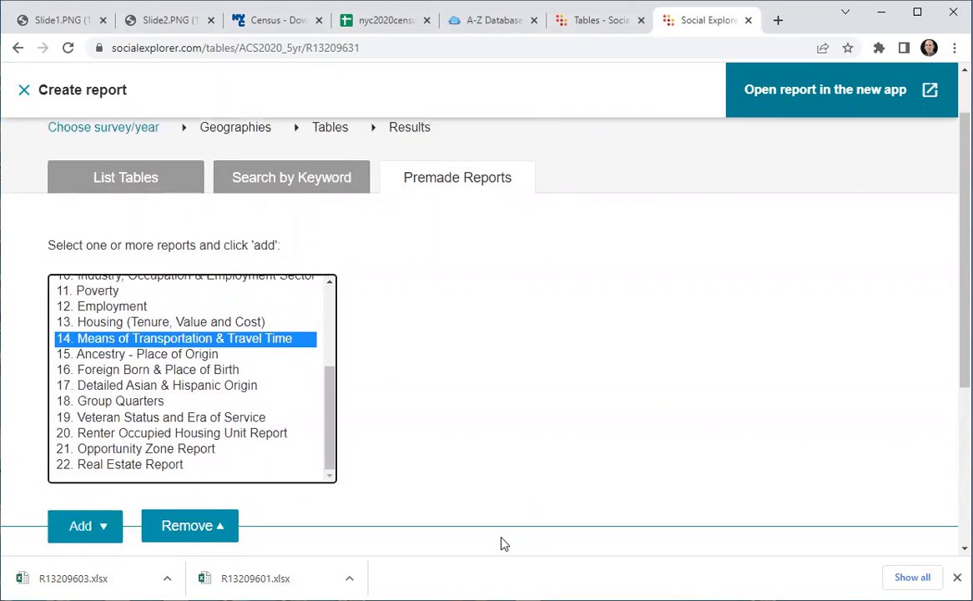
scroll(504, 543, down, 3)
click(76, 324)
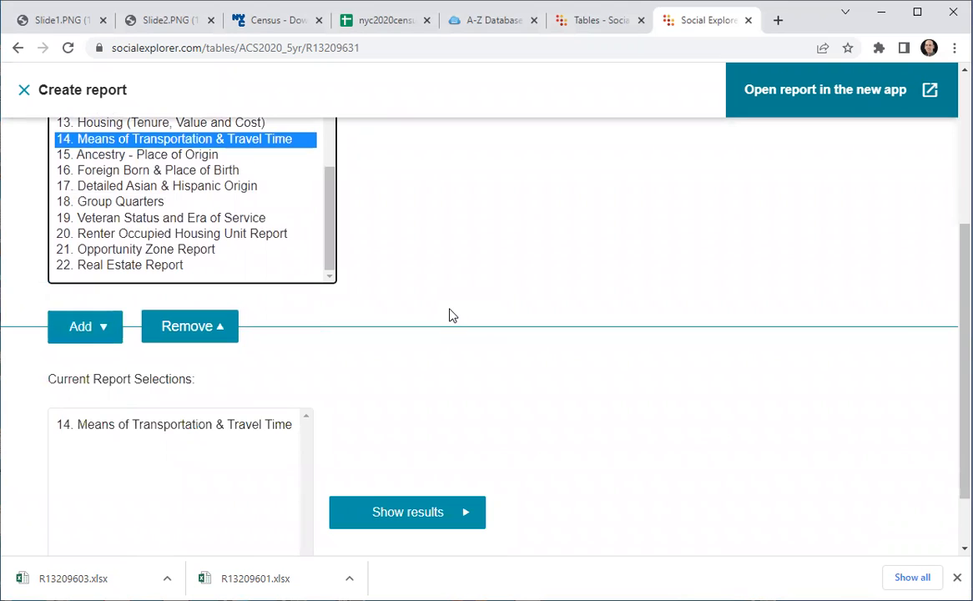
Show the results of the Means of Transportation & Travel Time report and go to its last page of geographies
scroll(450, 317, up, 1)
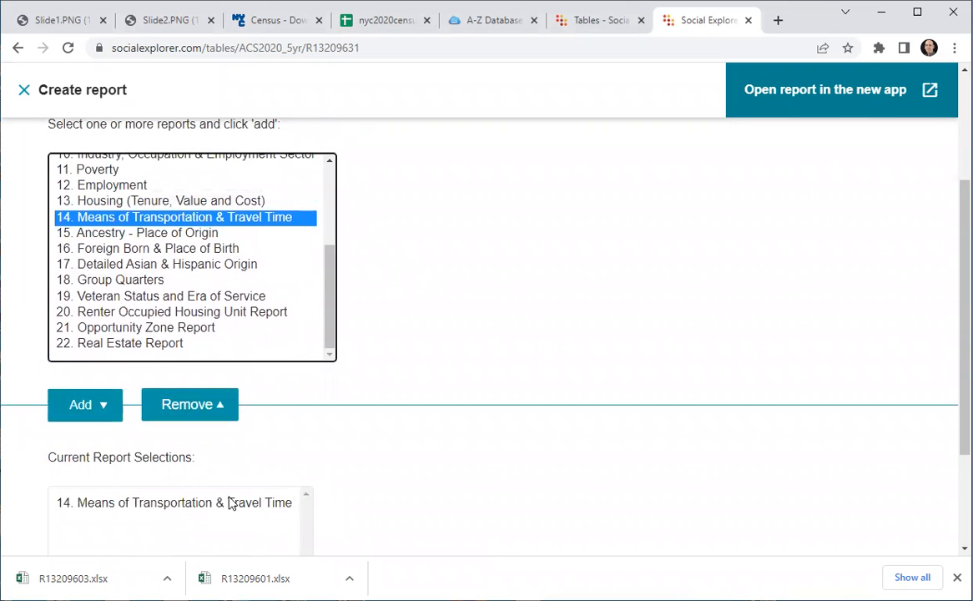
scroll(311, 448, down, 1)
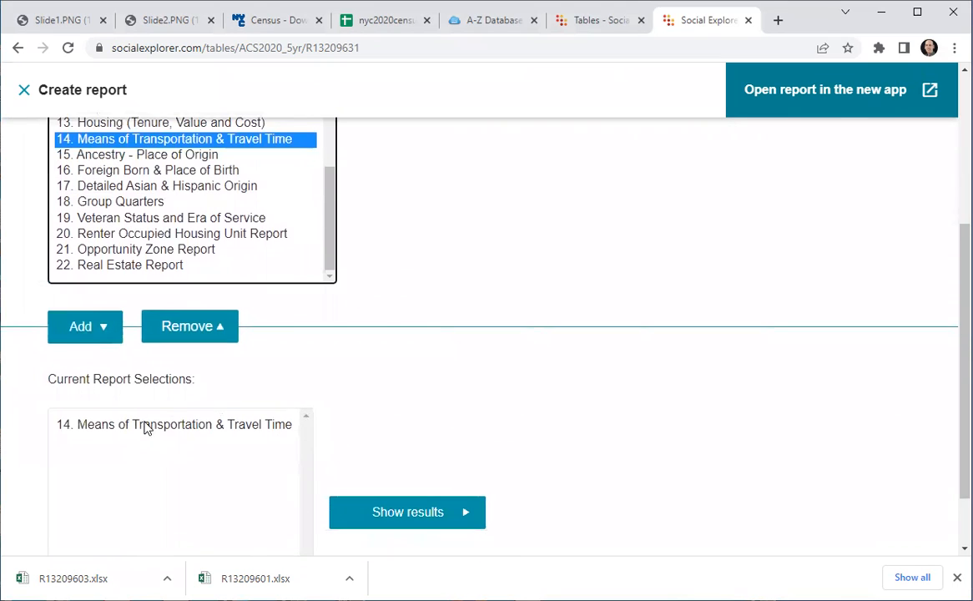
click(421, 521)
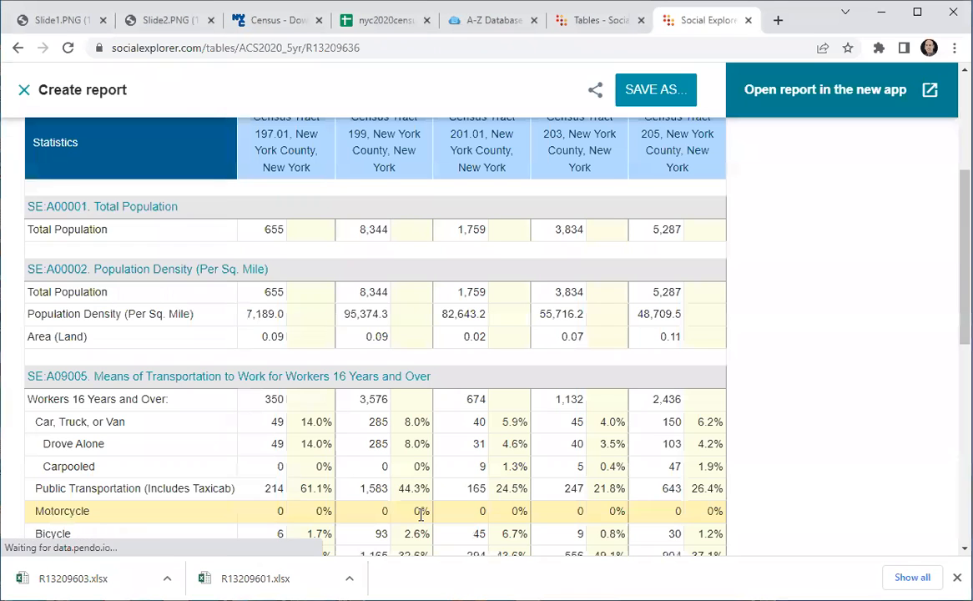
scroll(698, 353, up, 2)
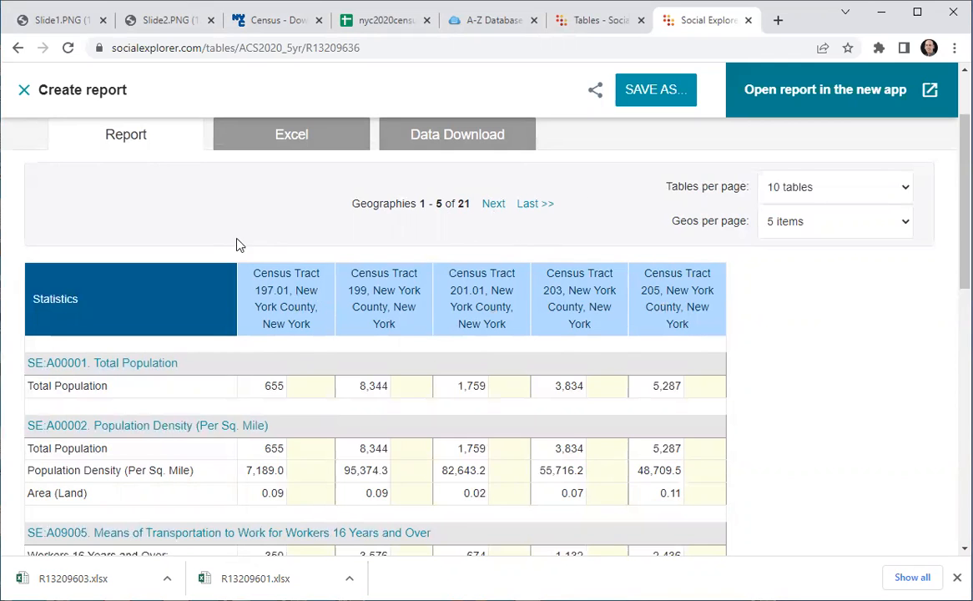
click(535, 204)
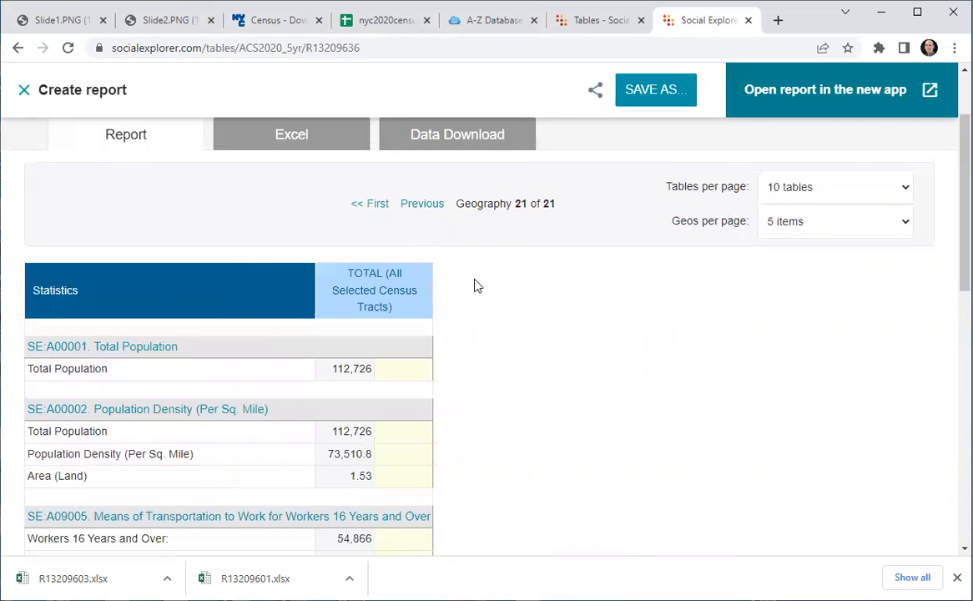
Examine the all-tracts total for population, density, means of transportation and travel time to work, down to the sources and notes
scroll(475, 285, down, 1)
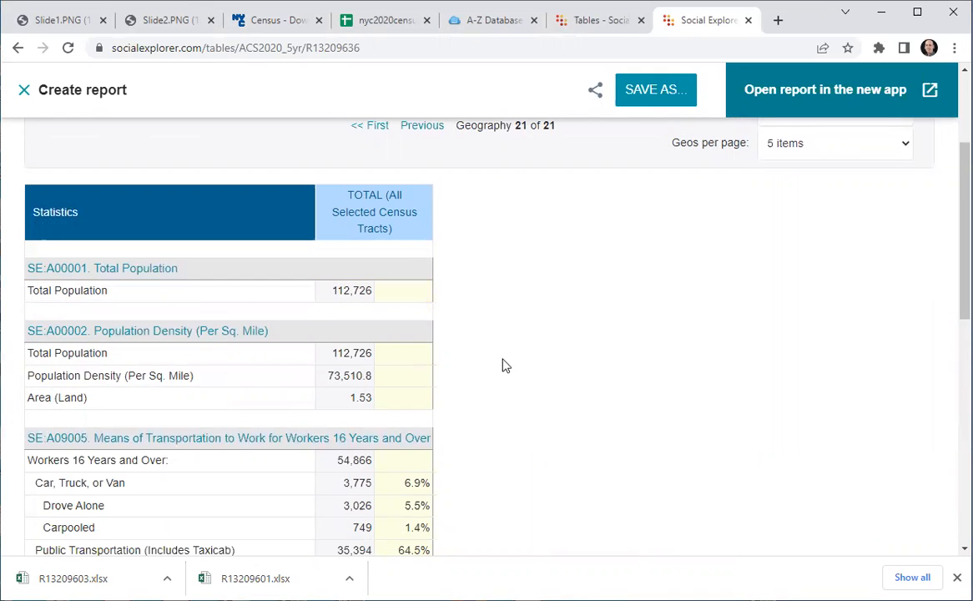
scroll(503, 367, down, 2)
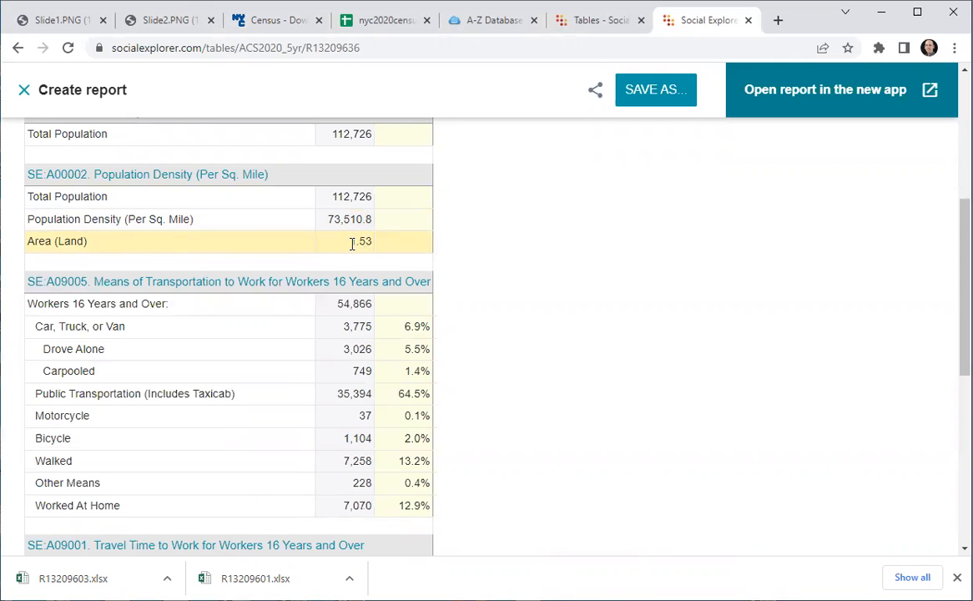
scroll(541, 357, down, 1)
scroll(541, 357, down, 1)
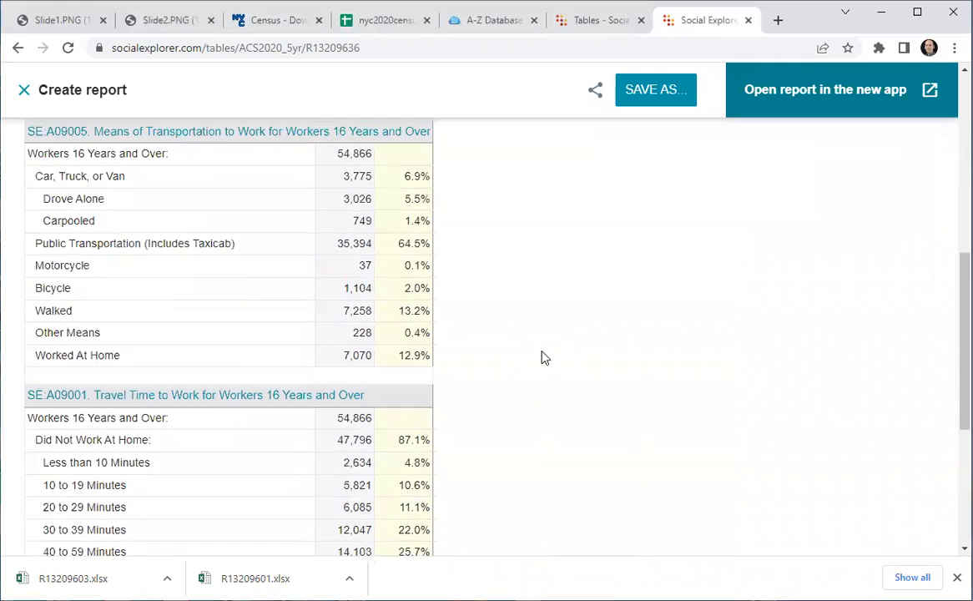
scroll(541, 357, up, 2)
scroll(541, 357, down, 1)
scroll(541, 357, down, 1)
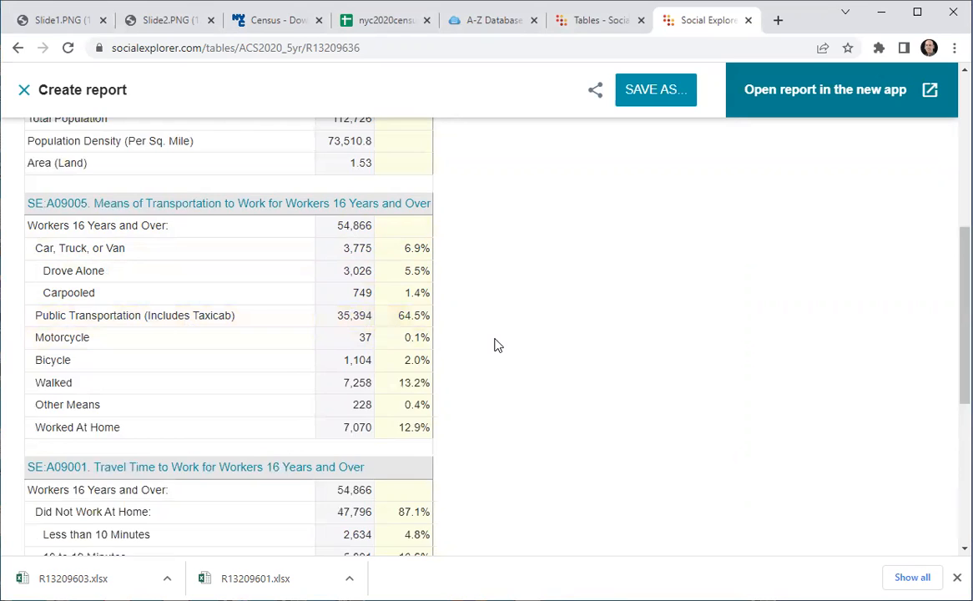
scroll(498, 345, down, 2)
scroll(279, 377, down, 2)
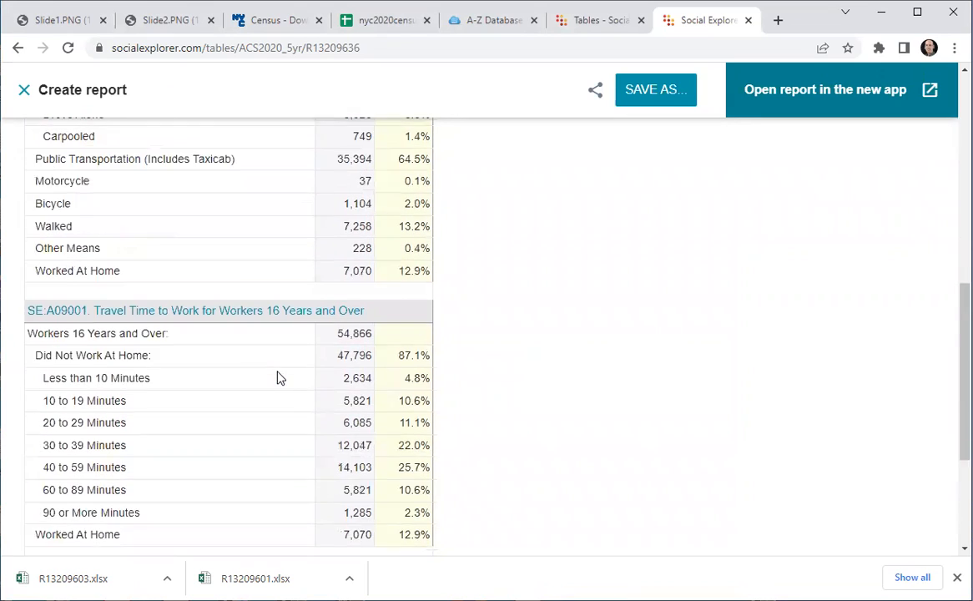
scroll(280, 377, down, 1)
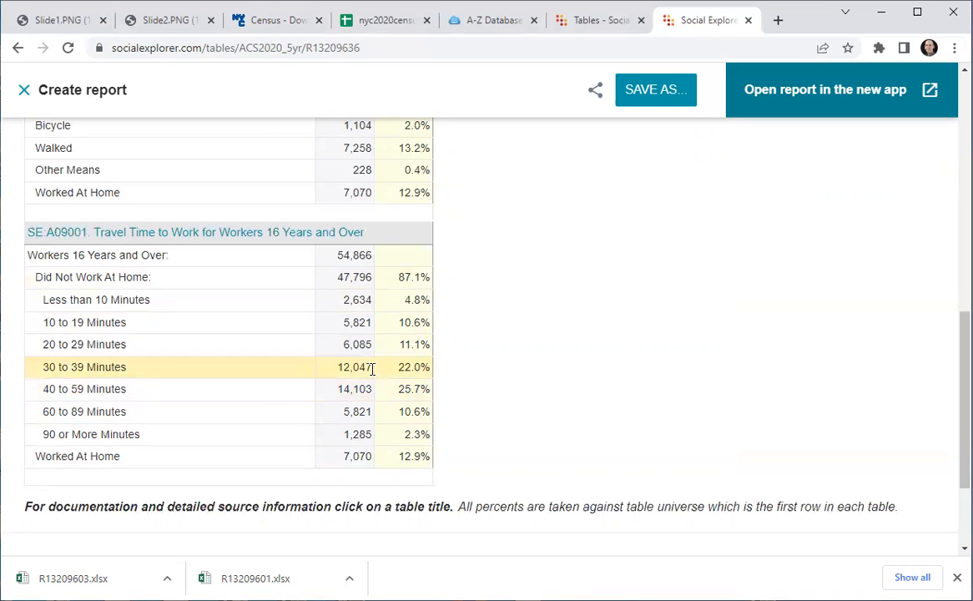
scroll(568, 365, down, 1)
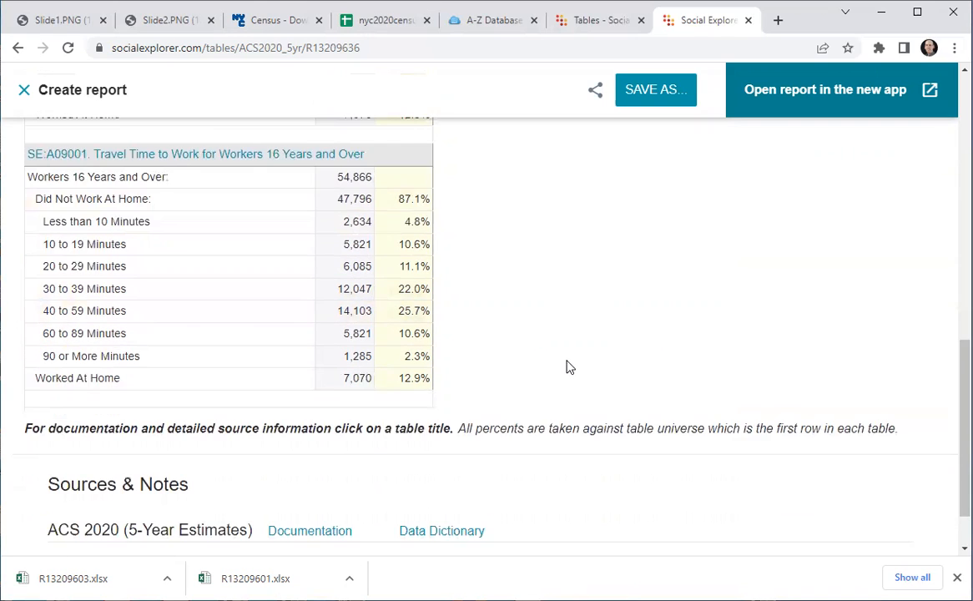
scroll(568, 366, down, 1)
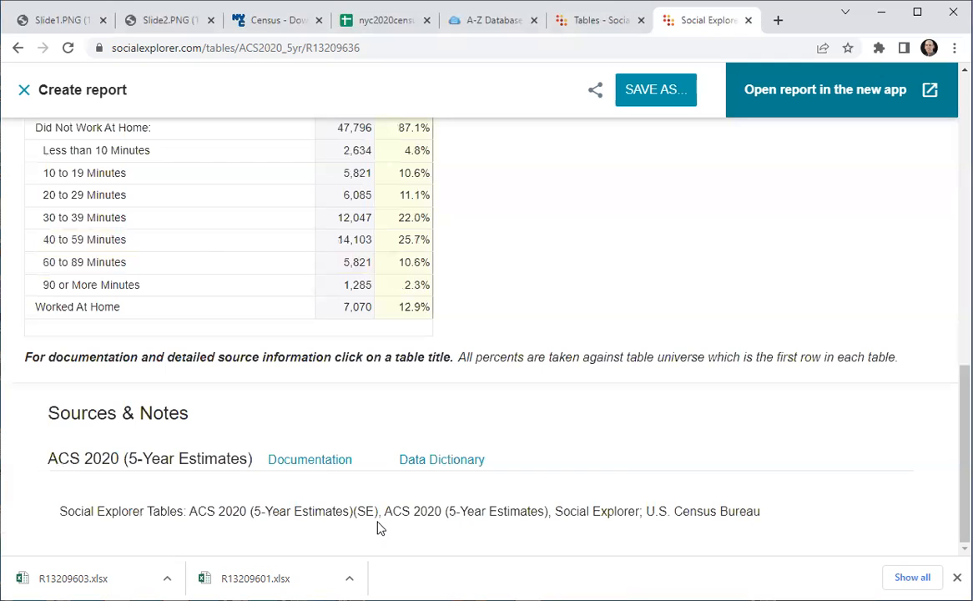
scroll(472, 477, up, 1)
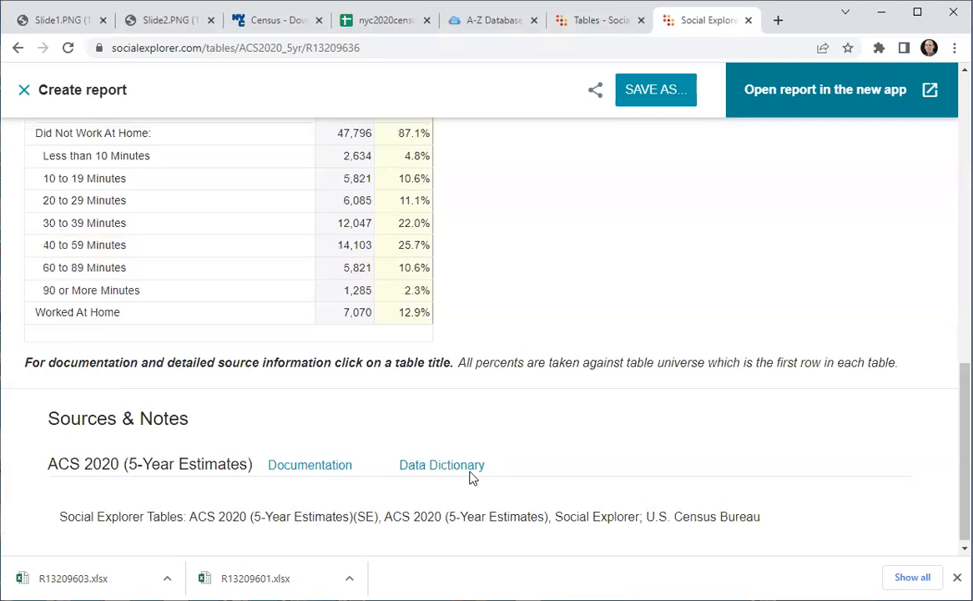
Download the report as an Excel 2007 (.xlsx) file with percents included
scroll(472, 477, up, 20)
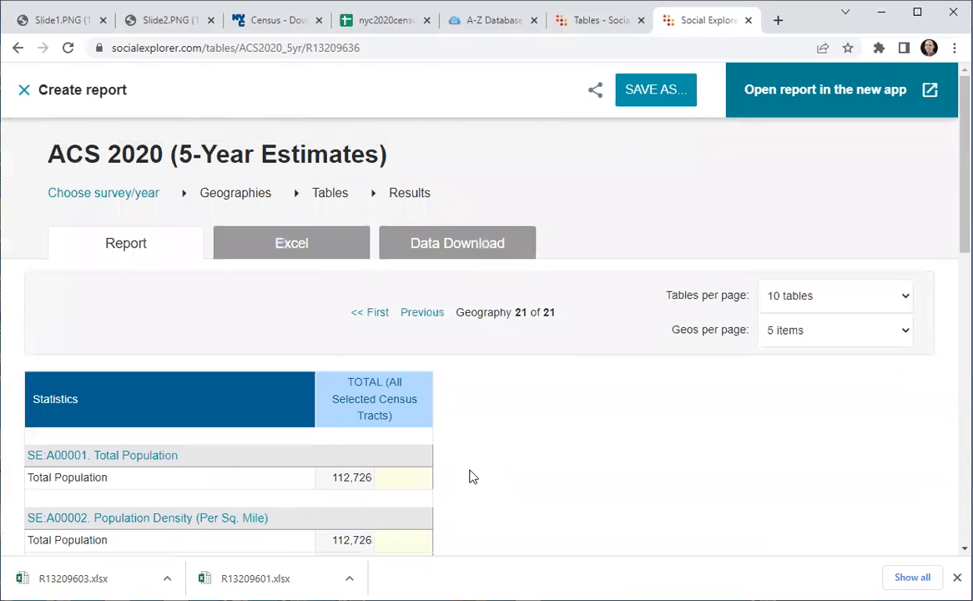
click(260, 244)
scroll(330, 353, down, 1)
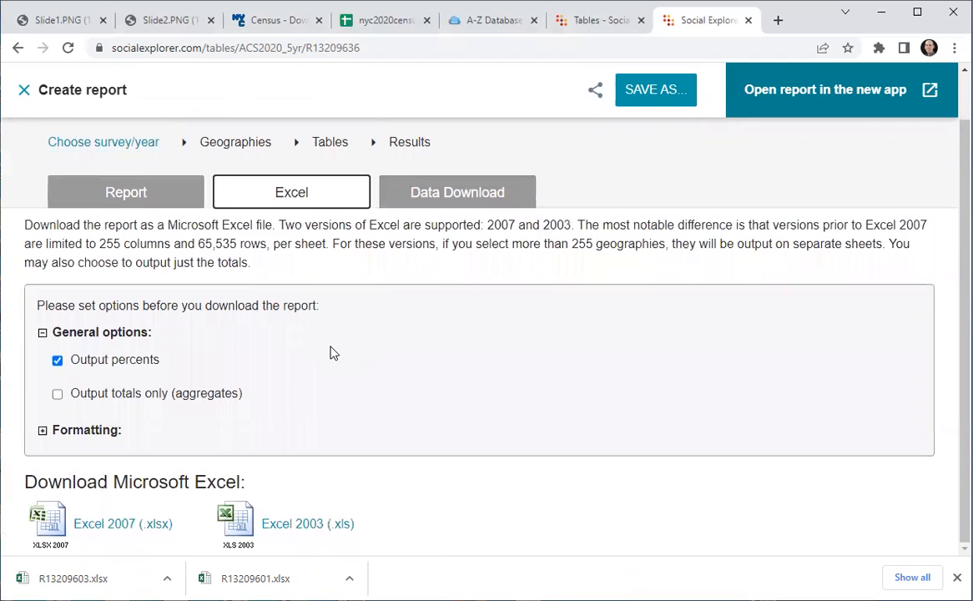
click(110, 526)
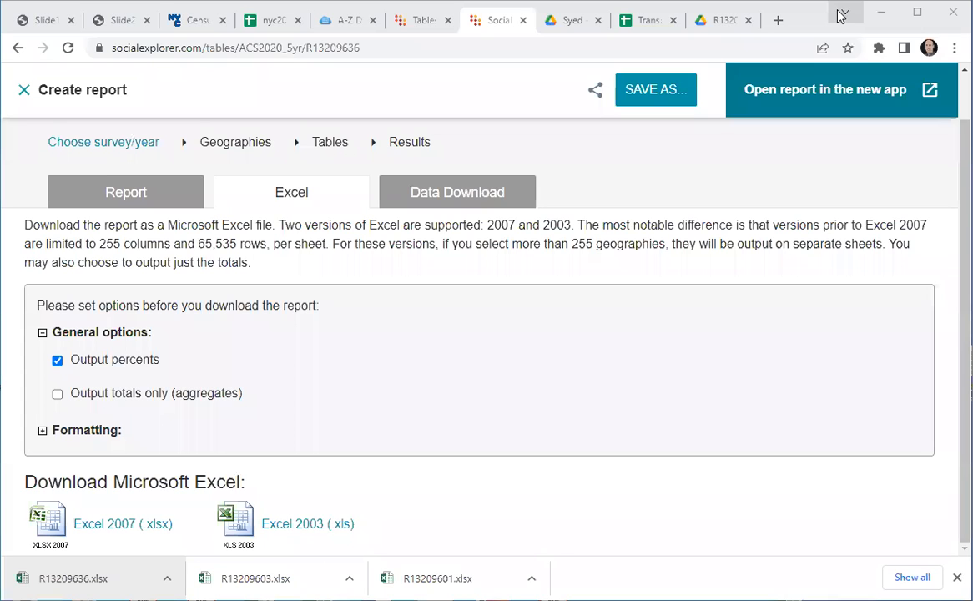
Switch to the Transportation spreadsheet in Google Sheets and look through the census tract columns across to the TOTAL column
click(644, 20)
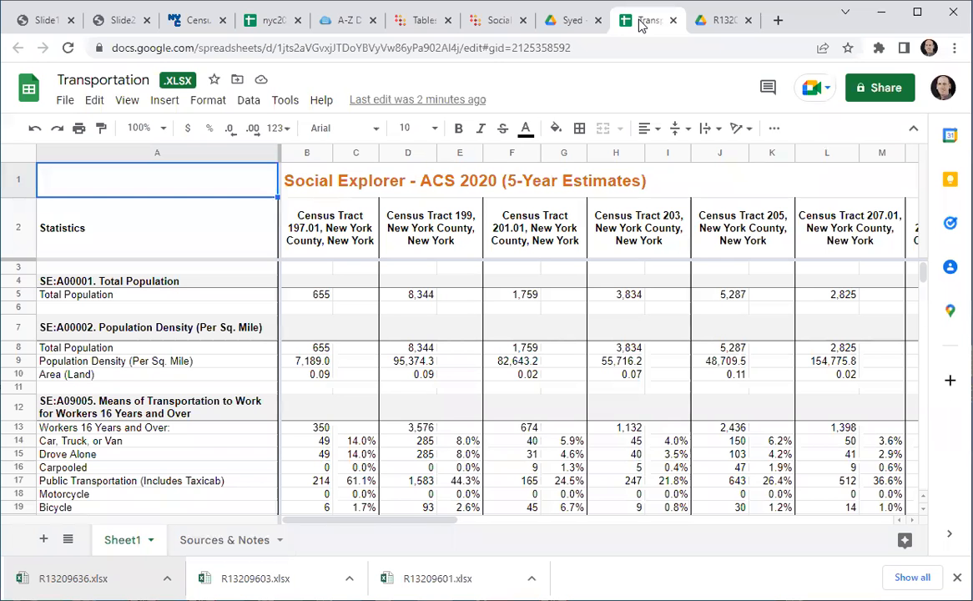
click(334, 252)
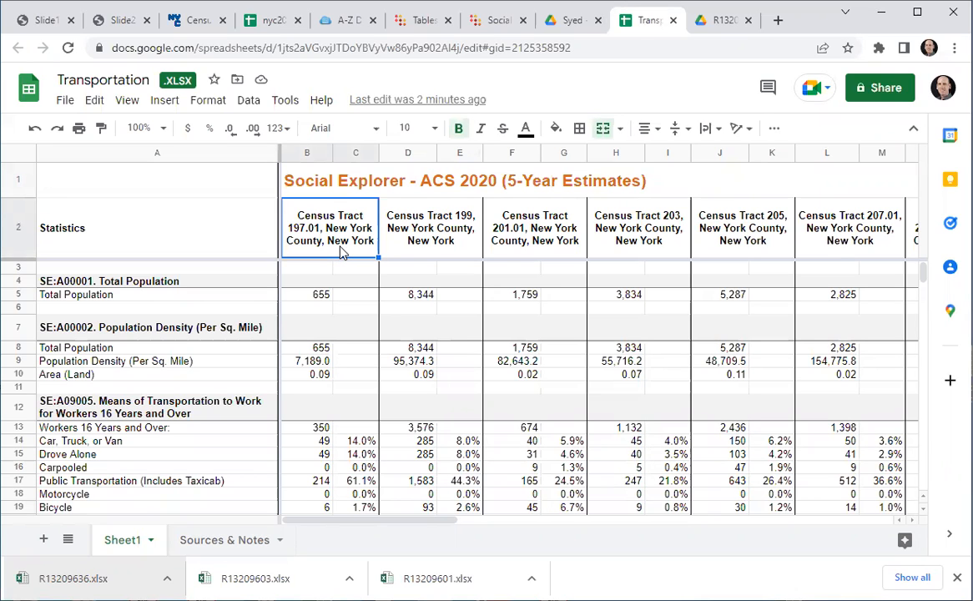
key(Right)
key(Right)
key(Right)
key(Right)
key(Right)
key(Right)
key(Right)
key(Right)
key(Right)
key(Right)
key(Right)
key(Right)
key(Right)
key(Right)
key(Right)
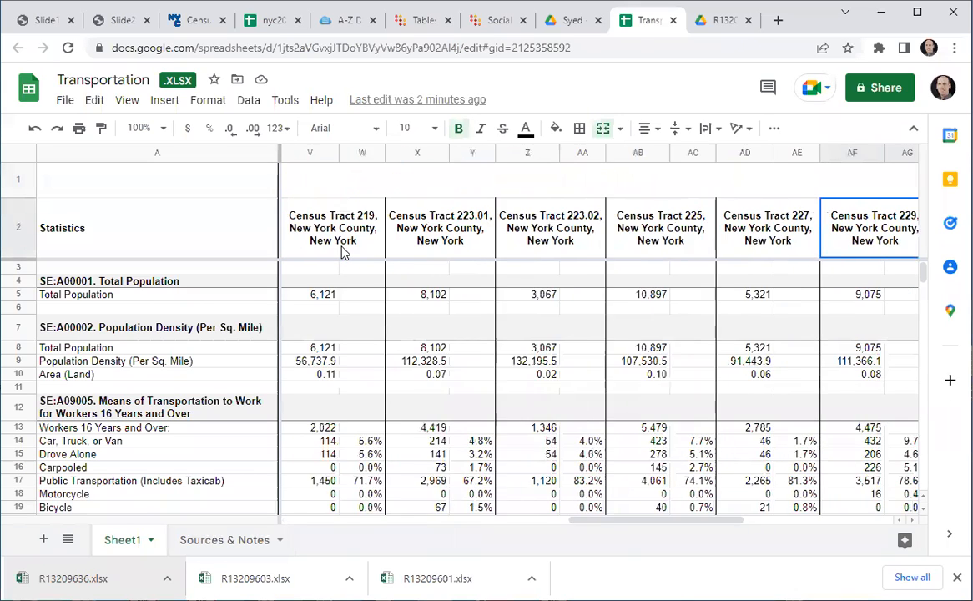
key(Right)
key(Right)
key(Right)
key(Right)
key(Right)
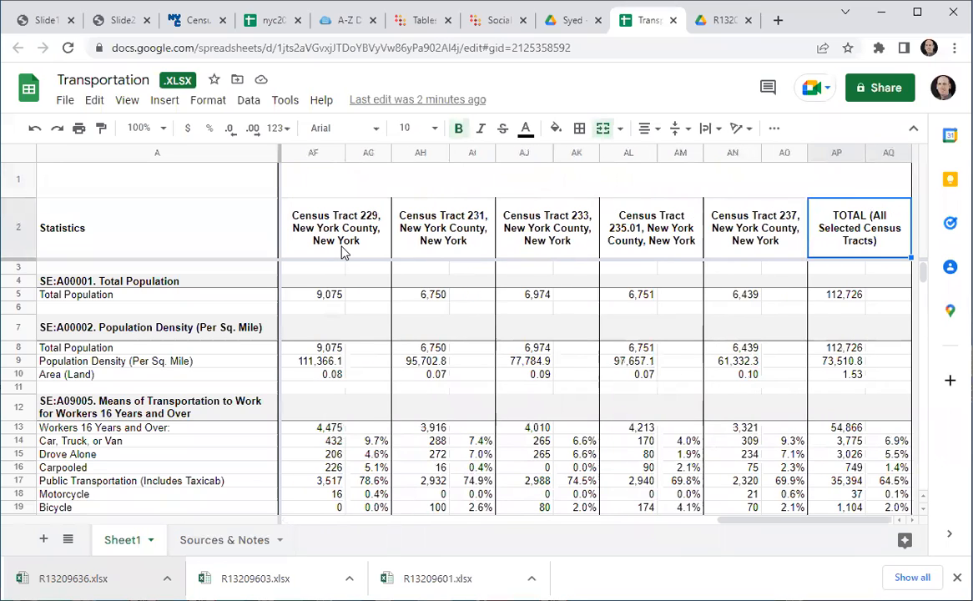
key(Left)
key(Left)
key(Left)
key(Left)
key(Left)
key(Left)
key(Left)
key(Left)
key(Left)
key(Left)
key(Left)
key(Left)
key(Left)
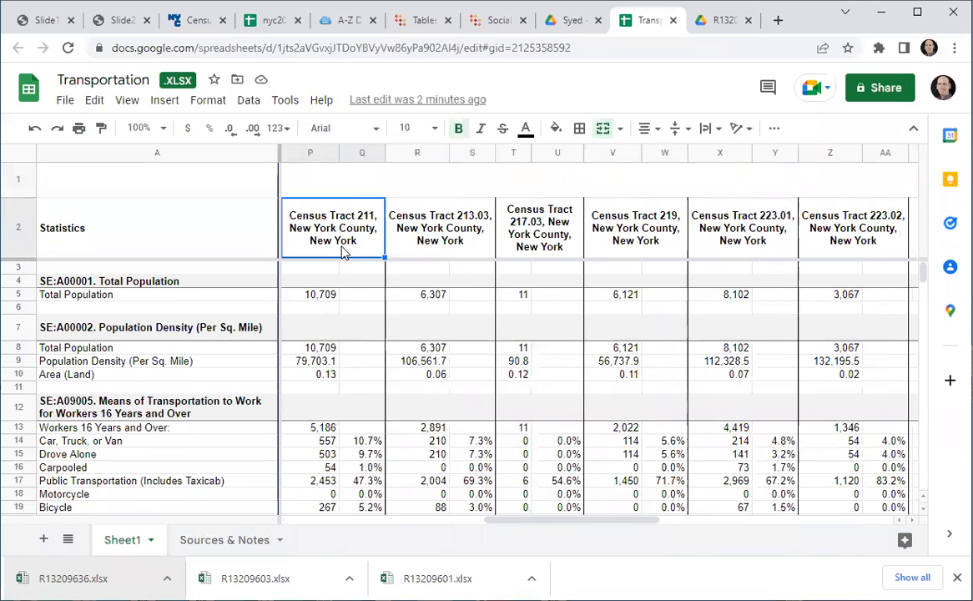
key(Right)
key(Right)
key(Right)
key(Right)
key(Right)
key(Right)
key(Right)
key(Right)
key(Right)
key(Right)
key(Right)
key(Right)
key(Right)
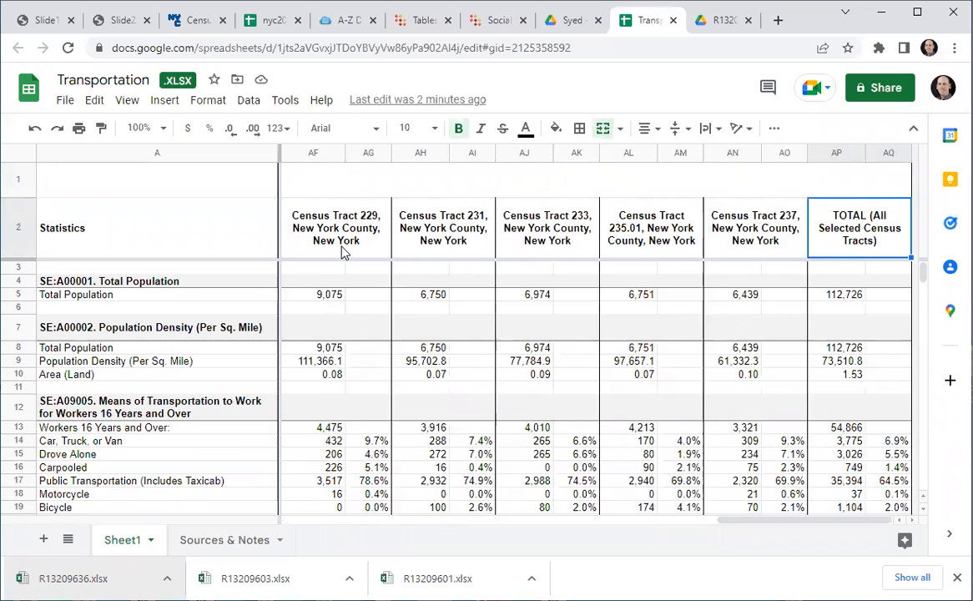
Look down the TOTAL (All Selected Census Tracts) column through the transportation and travel time rows to the closing notes
key(Down)
key(Down)
key(Down)
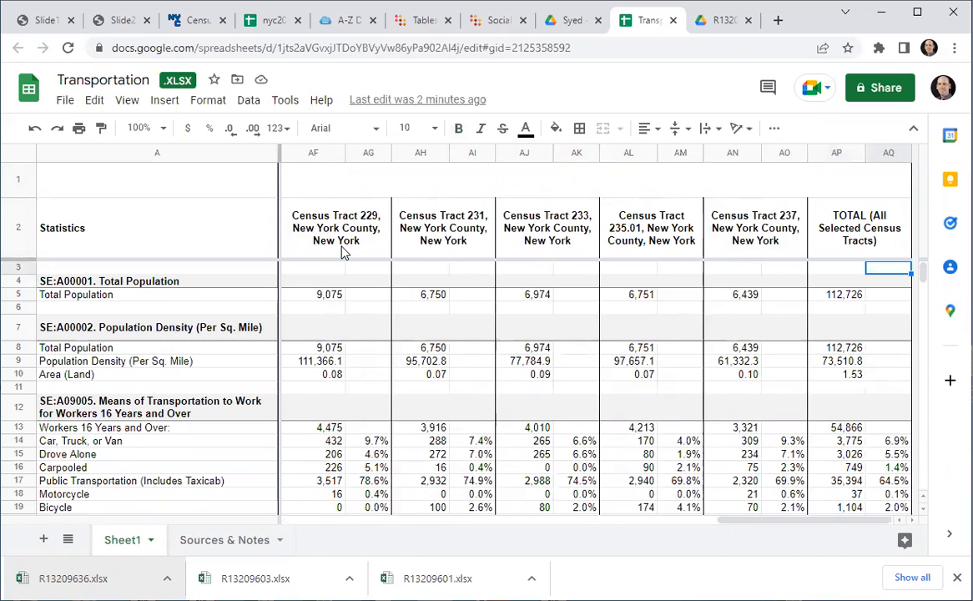
key(Left)
key(Down)
key(Down)
key(Down)
key(Down)
key(Down)
key(Down)
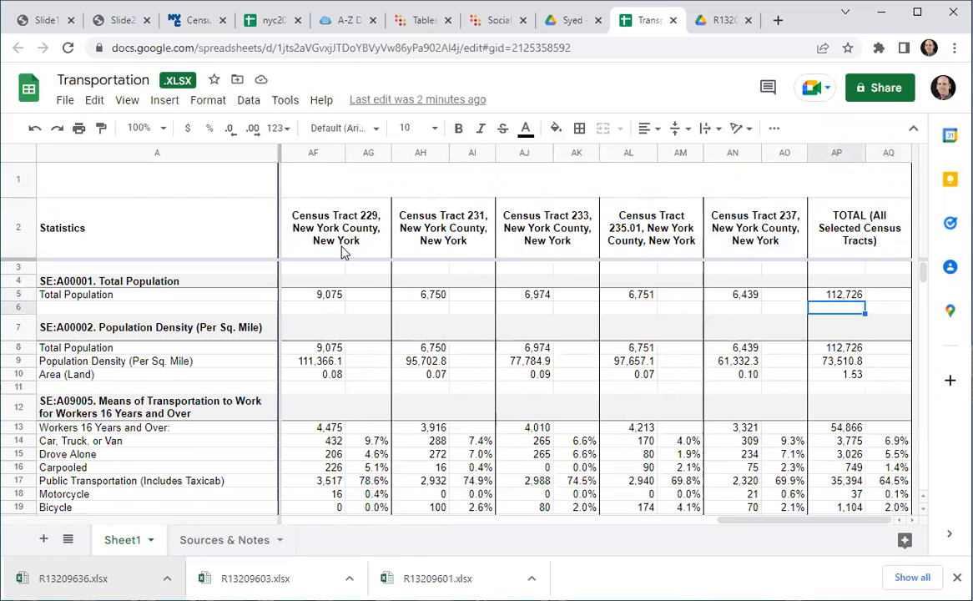
key(Down)
key(Down)
key(Down)
key(Down)
key(Down)
key(Down)
key(Down)
key(Down)
key(Down)
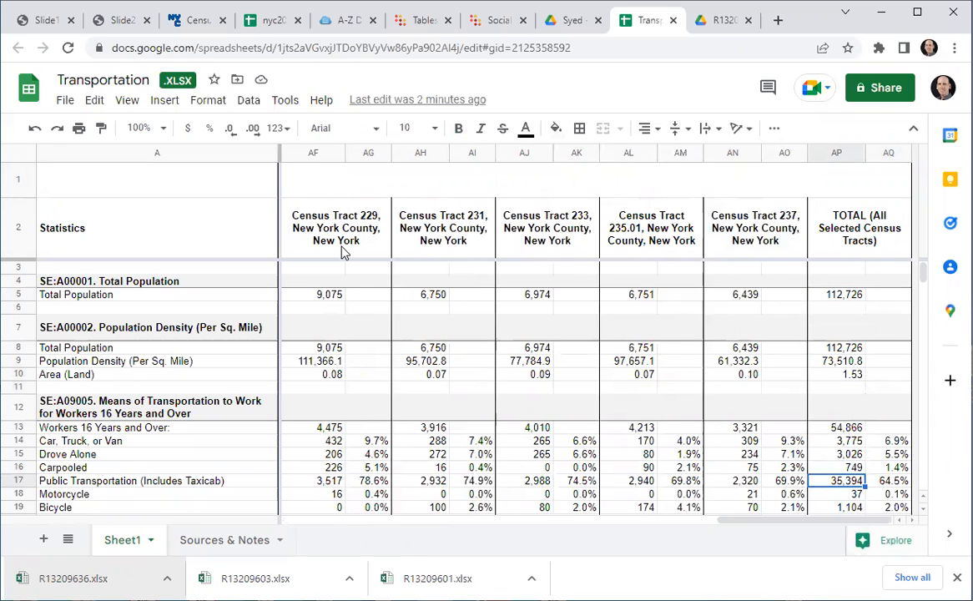
key(Down)
key(Down)
key(Down)
key(Down)
key(Down)
key(Down)
key(Down)
key(Down)
key(Down)
key(Down)
key(Down)
key(Down)
key(Down)
key(Down)
key(Down)
key(Down)
key(Down)
key(Down)
key(Down)
key(Down)
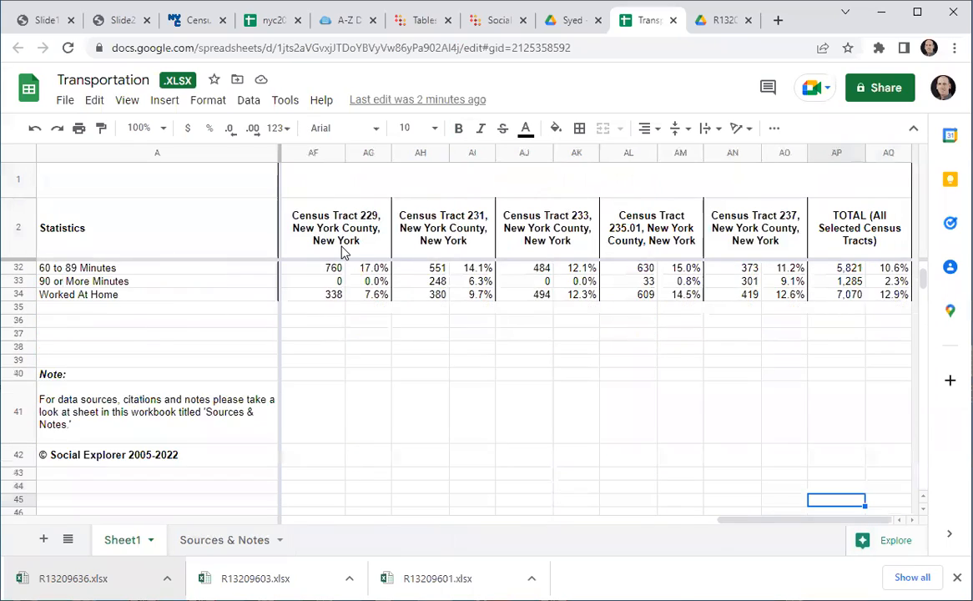
key(Up)
key(Up)
key(Up)
key(Up)
key(Up)
key(Up)
key(Up)
key(Up)
key(Up)
key(Up)
key(Up)
key(Up)
key(Up)
key(Up)
key(Up)
key(Up)
key(Up)
key(Up)
key(Up)
key(Up)
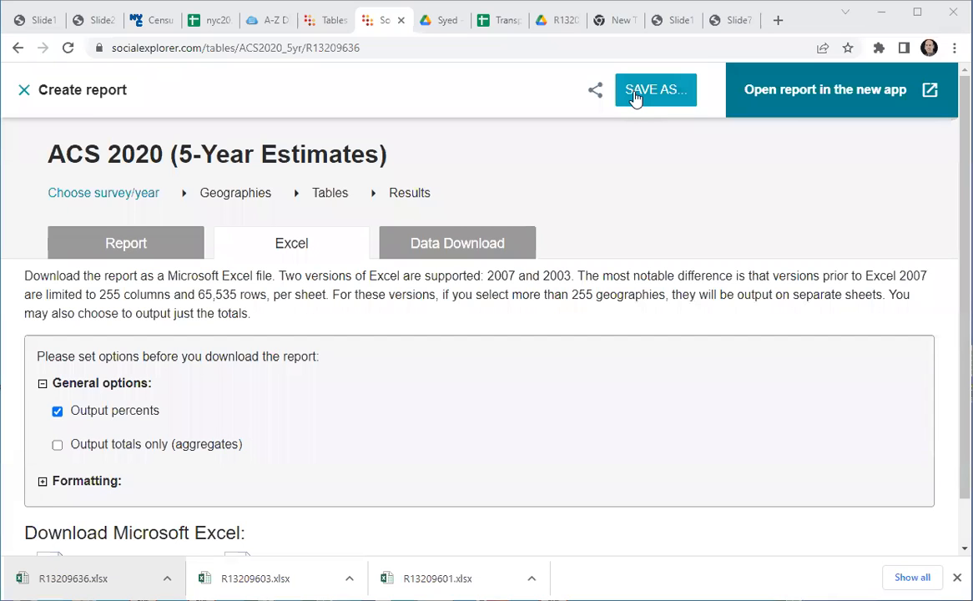
Save the Social Explorer report with the title Hamilton Height Transportation
click(635, 97)
click(384, 180)
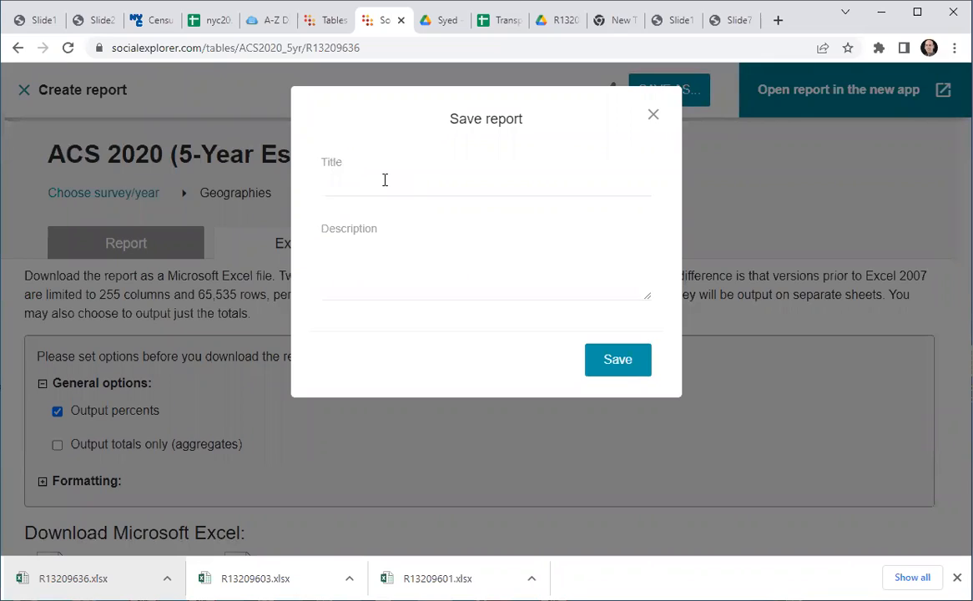
text(Hamilton Height Transportation)
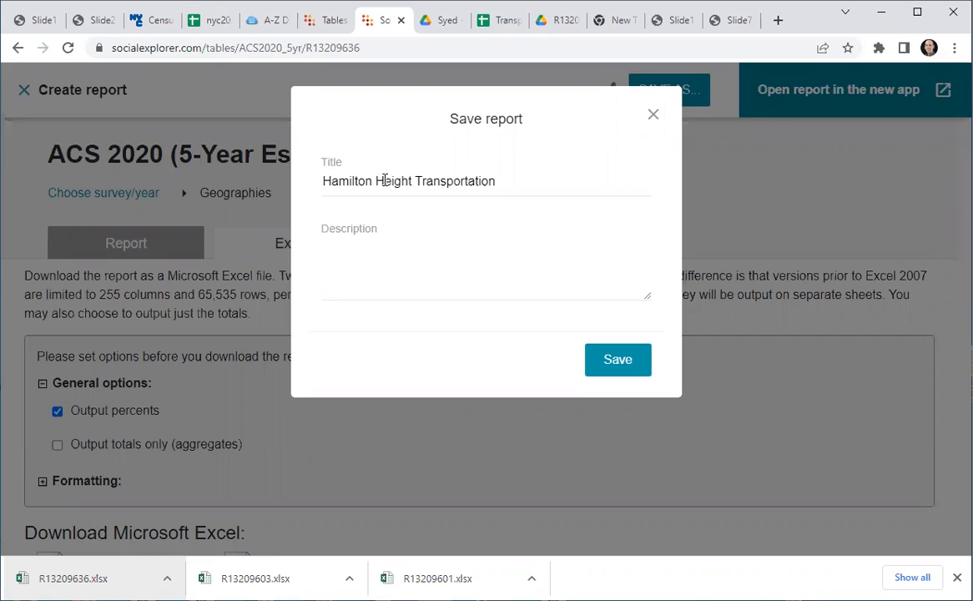
click(618, 372)
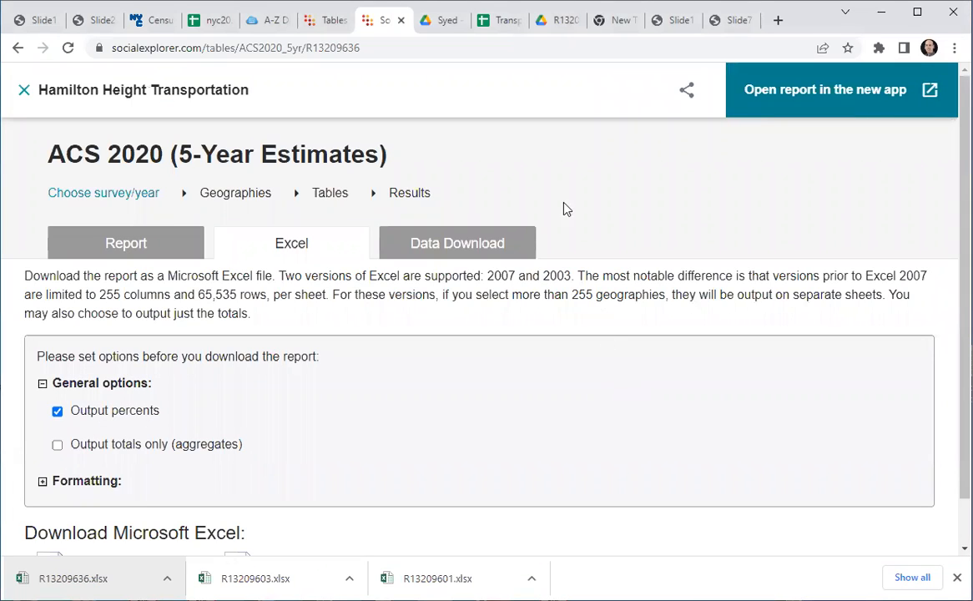
Switch to the Slide1.PNG title slide for Social Explorer Part 2
click(666, 25)
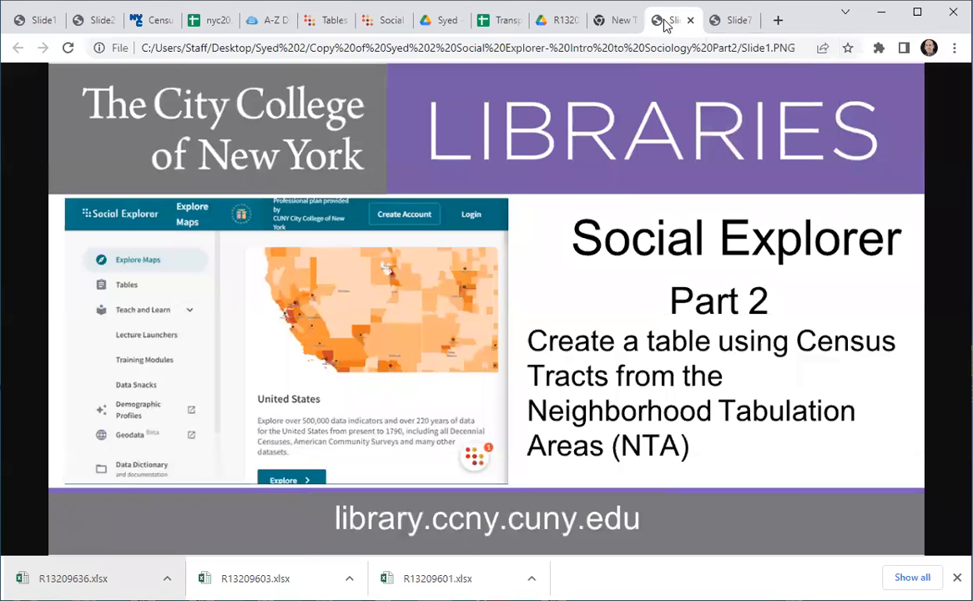